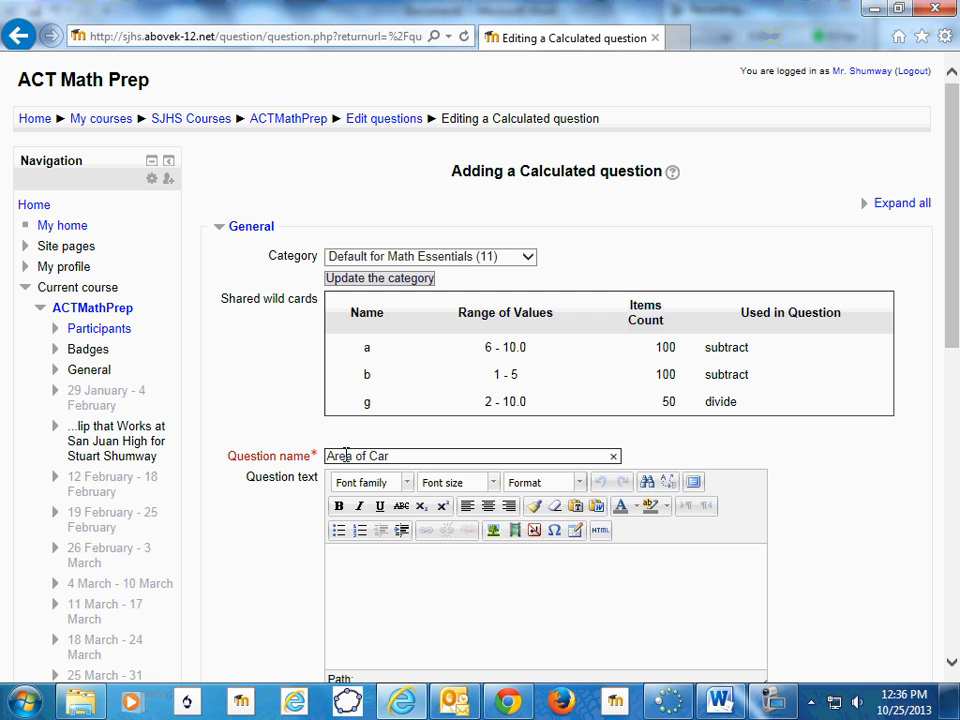
- Change the question name to "Cost of Carpet"
{"action": "key", "text": "BackSpace"}
{"action": "key", "text": "BackSpace"}
{"action": "key", "text": "BackSpace"}
{"action": "key", "text": "BackSpace"}
{"action": "key", "text": "BackSpace"}
{"action": "key", "text": "BackSpace"}
{"action": "key", "text": "BackSpace"}
{"action": "key", "text": "BackSpace"}
{"action": "key", "text": "BackSpace"}
{"action": "key", "text": "BackSpace"}
{"action": "key", "text": "BackSpace"}
{"action": "type", "text": "Cos"}
{"action": "type", "text": "t fo"}
{"action": "key", "text": "BackSpace"}
{"action": "key", "text": "BackSpace"}
{"action": "type", "text": "iof"}
{"action": "key", "text": "BackSpace"}
{"action": "key", "text": "BackSpace"}
{"action": "key", "text": "BackSpace"}
{"action": "key", "text": "BackSpace"}
{"action": "type", "text": "of Carpt"}
{"action": "key", "text": "BackSpace"}
{"action": "key", "text": "BackSpace"}
{"action": "type", "text": "et"}
{"action": "key", "text": "BackSpace"}
{"action": "key", "text": "BackSpace"}
{"action": "type", "text": "per"}
- Set the font size of the empty question text to 6 (24pt)
{"action": "left_click", "coordinate": [366, 564]}
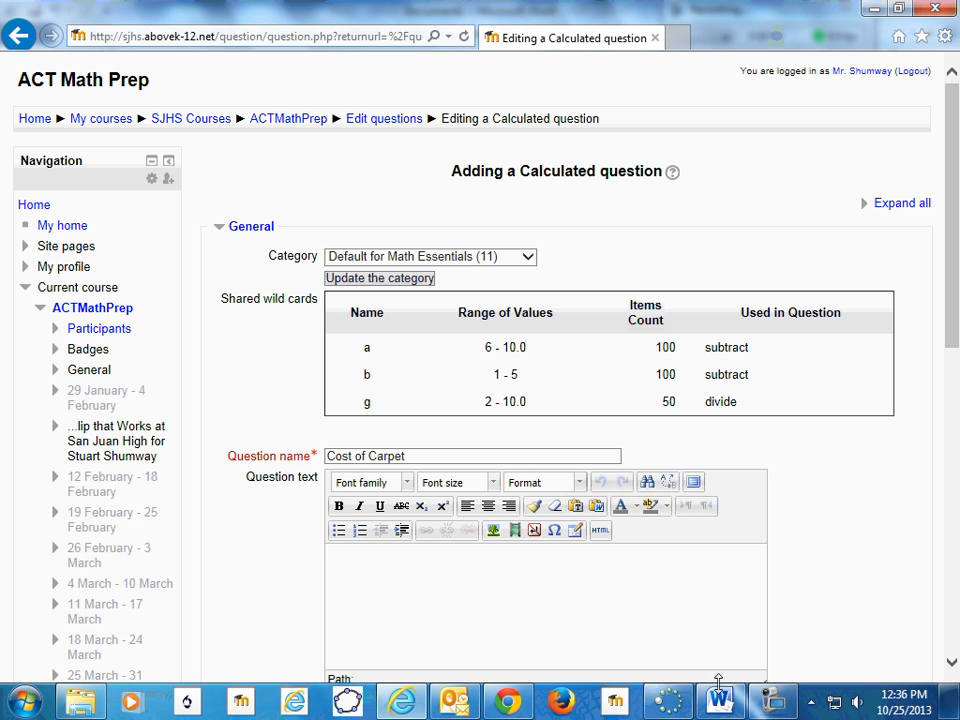
{"action": "left_click", "coordinate": [775, 706]}
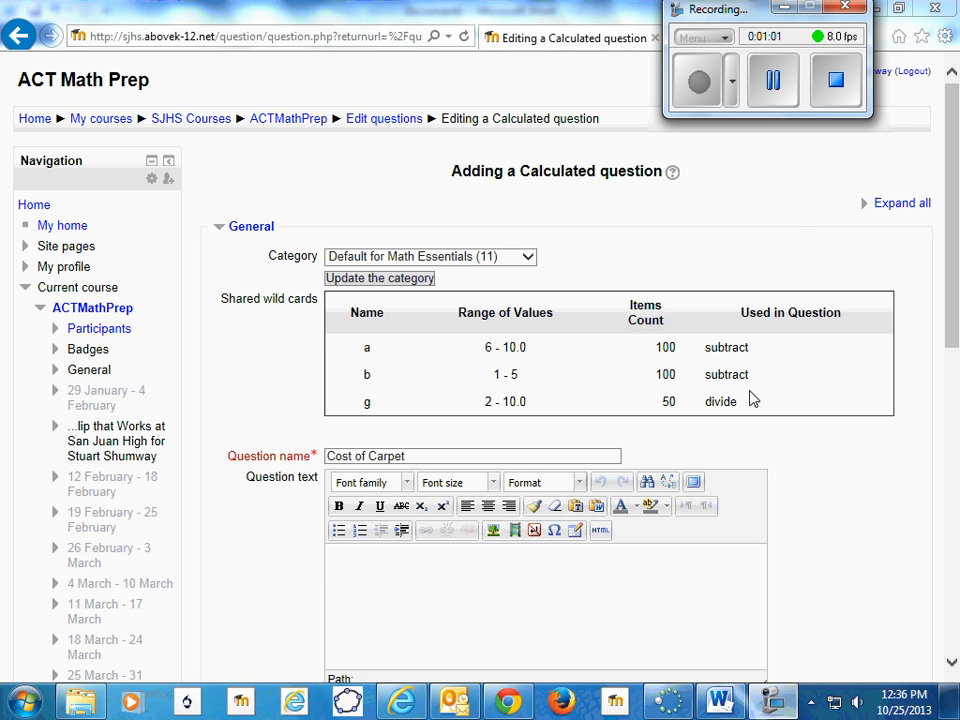
{"action": "left_click", "coordinate": [493, 483]}
{"action": "scroll", "coordinate": [549, 597], "scroll_direction": "down", "scroll_amount": 3}
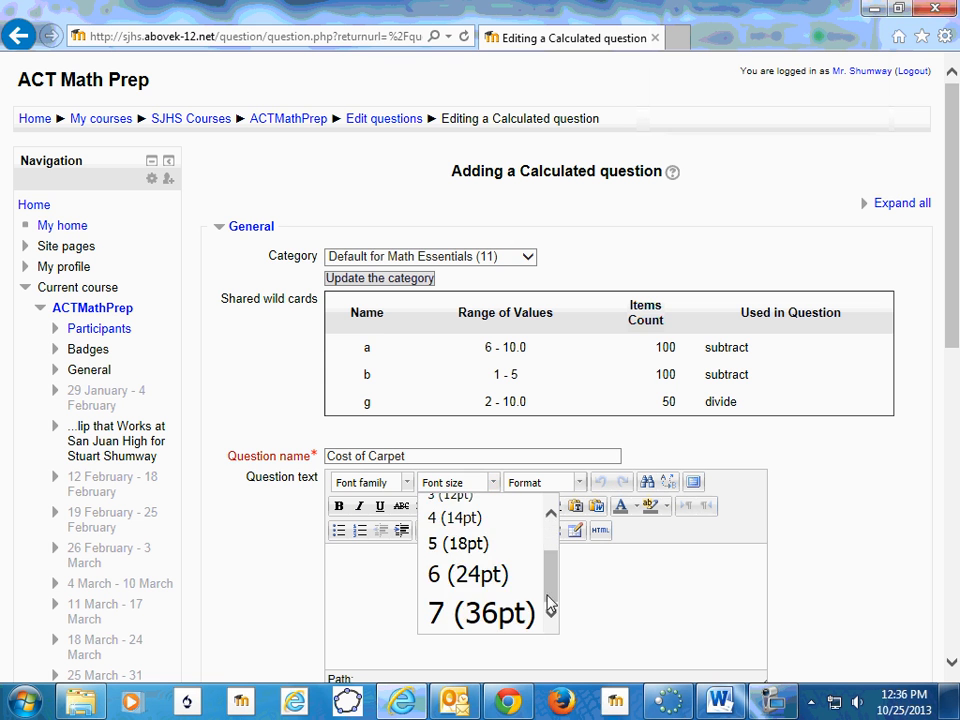
{"action": "left_click", "coordinate": [489, 576]}
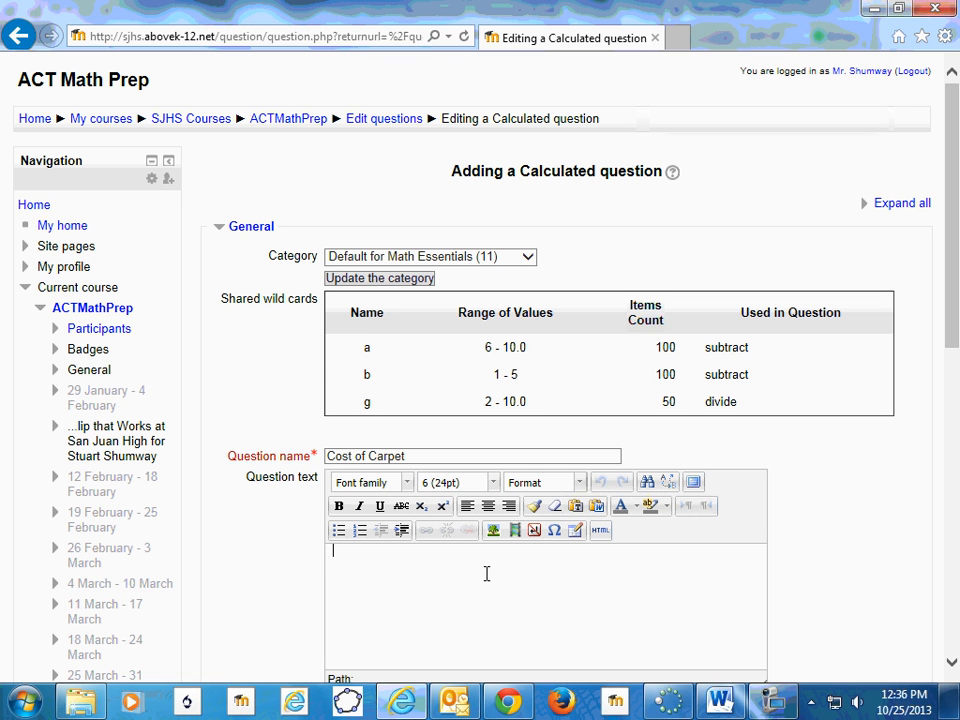
{"action": "left_click", "coordinate": [769, 701]}
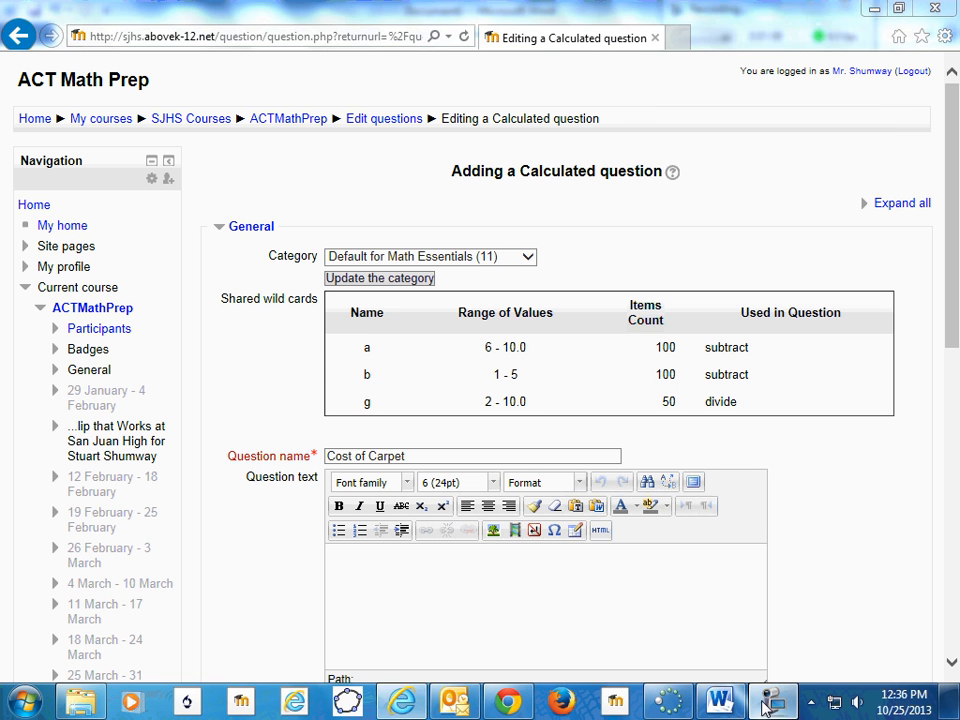
{"action": "left_click", "coordinate": [776, 86]}
{"action": "left_click", "coordinate": [699, 82]}
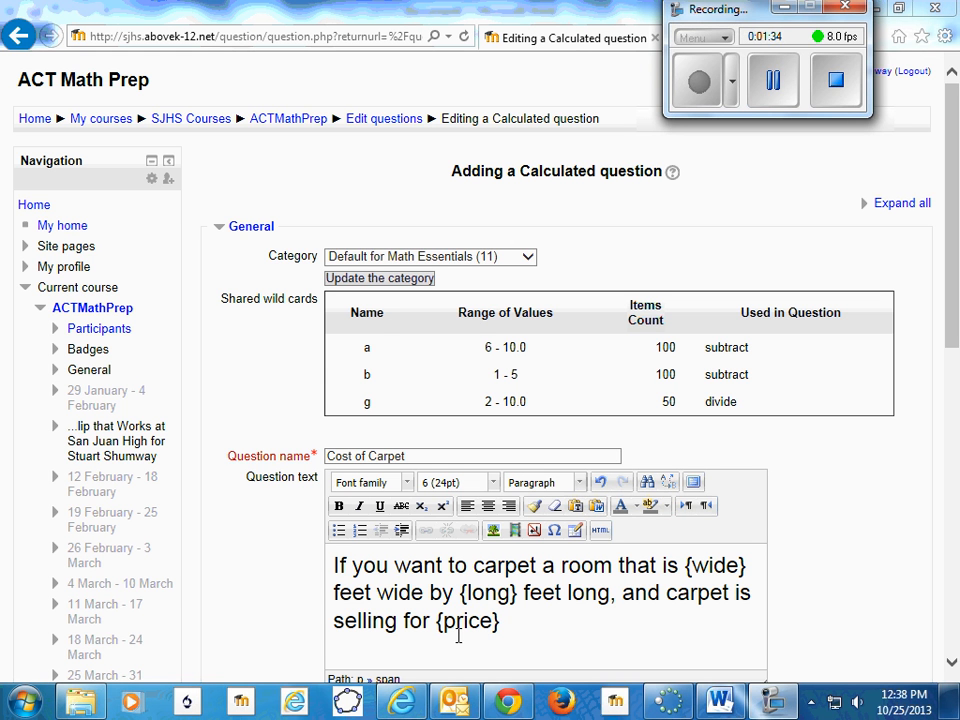
- Insert a dollar sign directly before the {price} wild card in the question text
{"action": "left_click", "coordinate": [513, 622]}
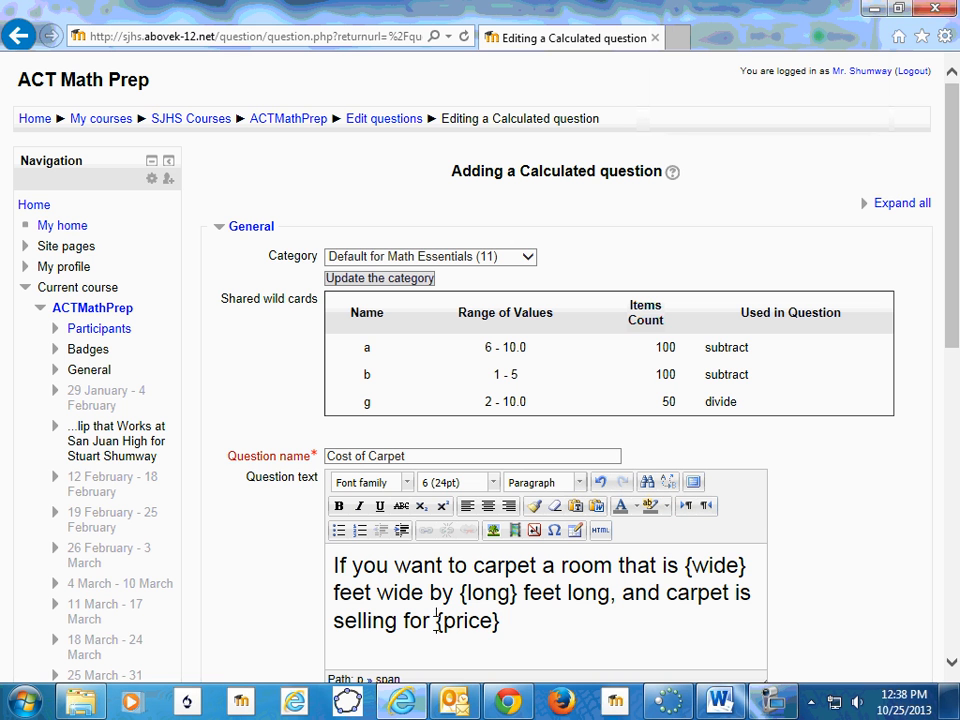
{"action": "left_click", "coordinate": [437, 622]}
{"action": "type", "text": "$"}
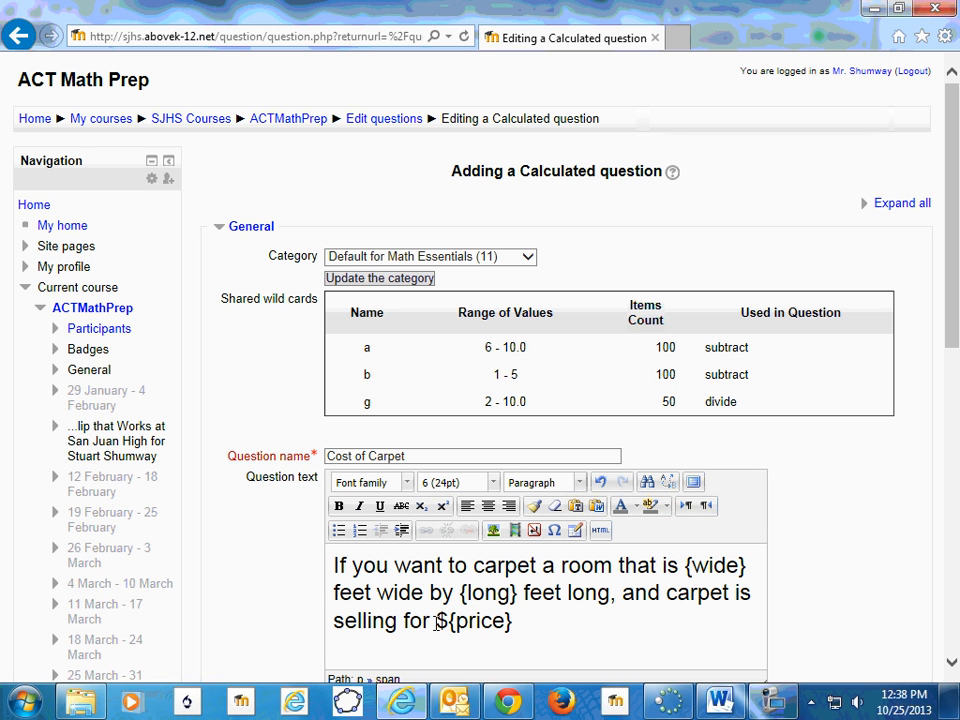
- Complete the question text after ${price} with "per square yard, you can expect to pay $_____"
{"action": "left_click", "coordinate": [522, 624]}
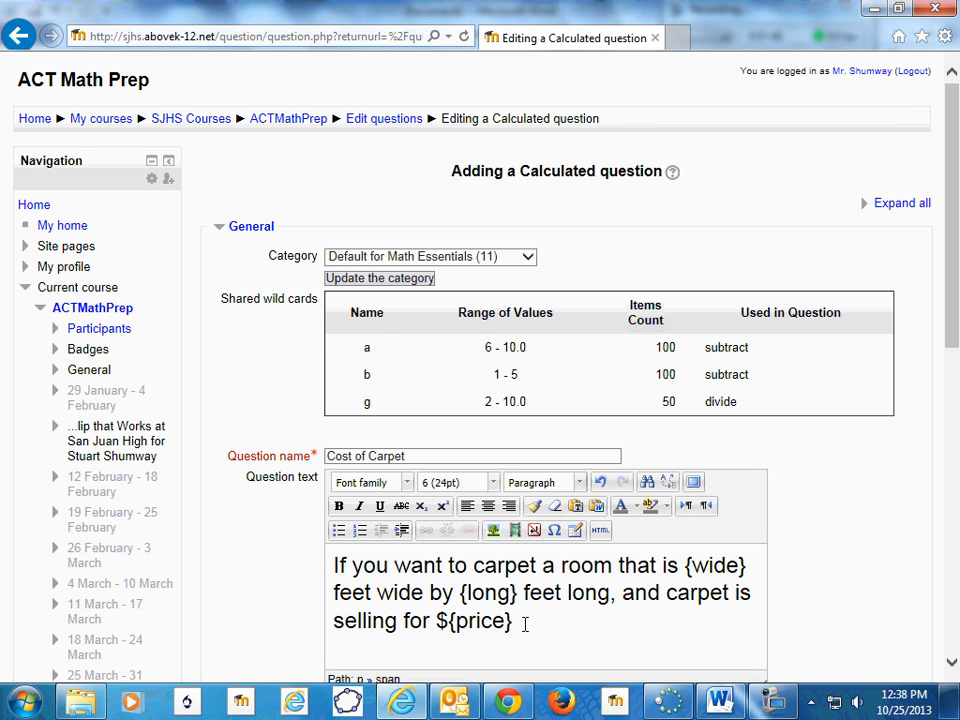
{"action": "type", "text": "per sq"}
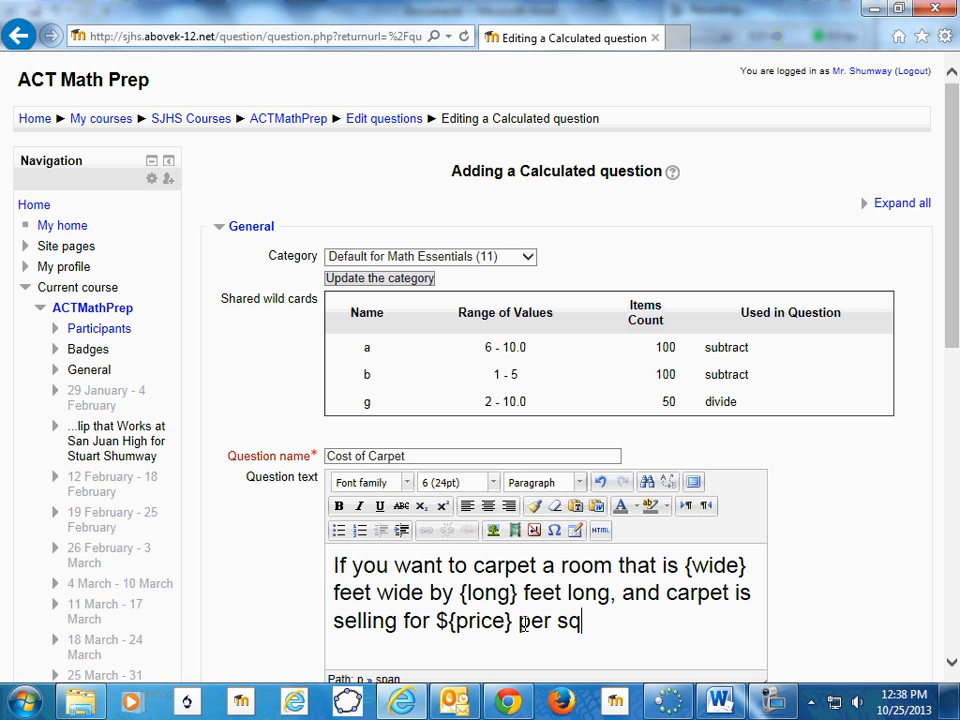
{"action": "type", "text": "uare yar"}
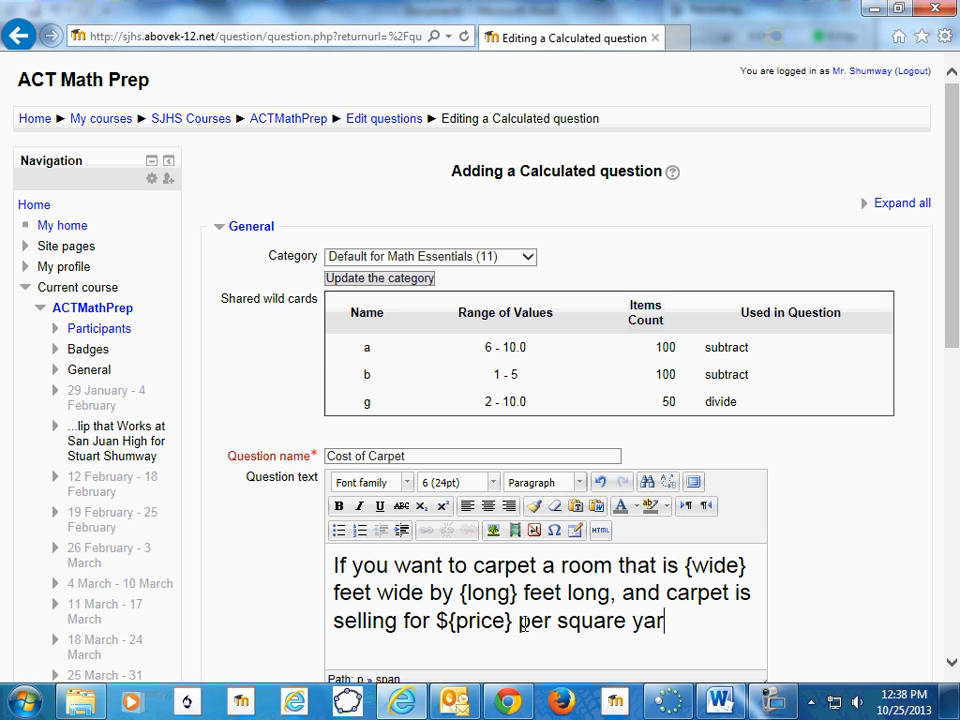
{"action": "type", "text": "d, you c"}
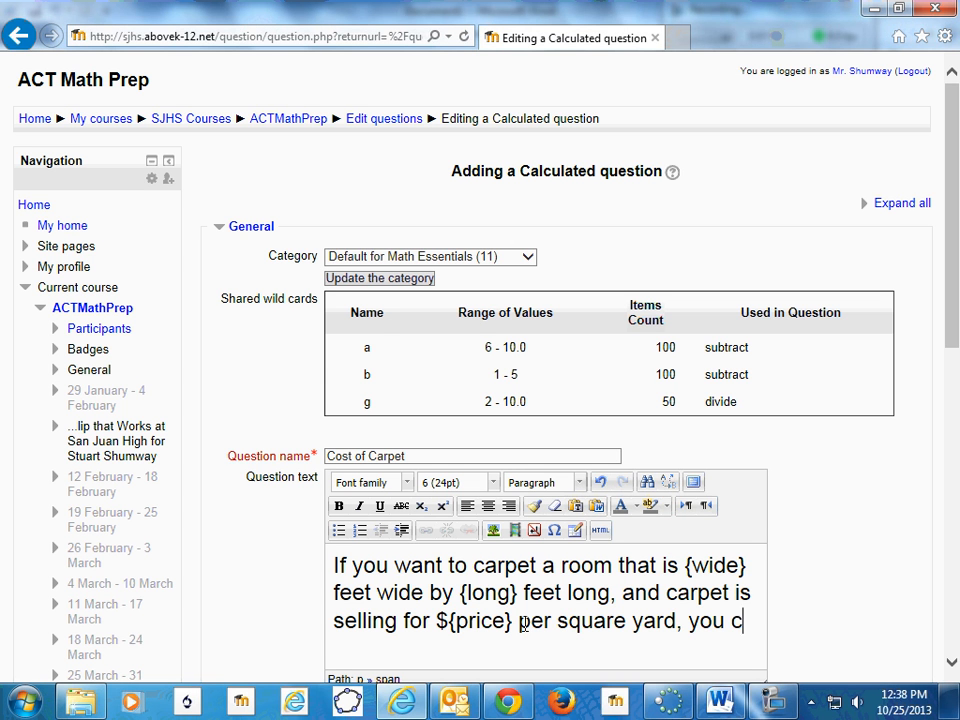
{"action": "type", "text": "an expec"}
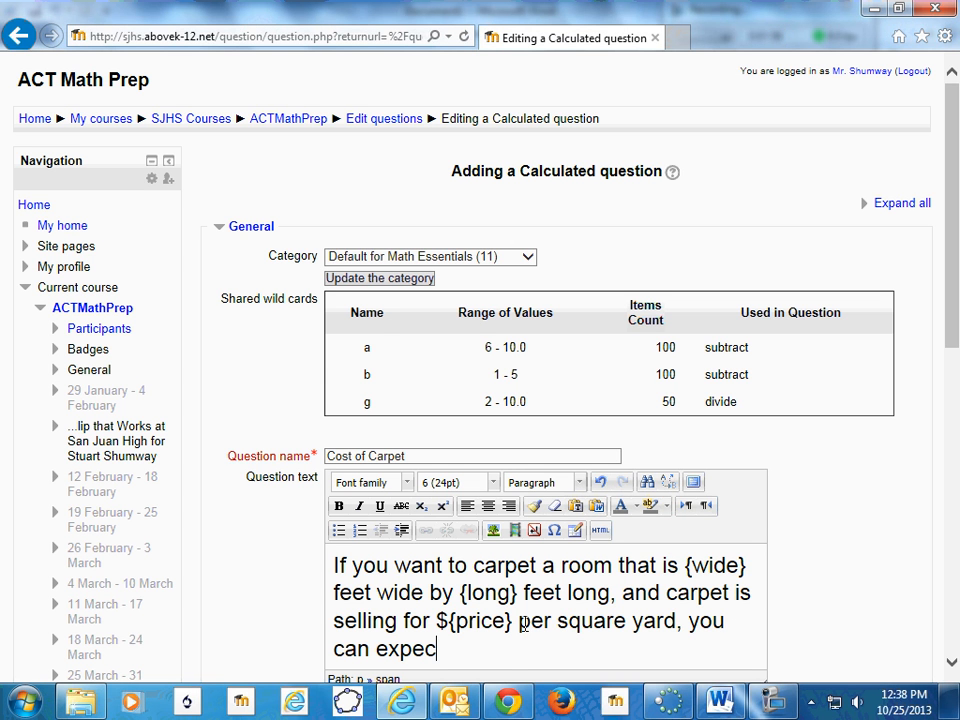
{"action": "type", "text": "t to pay $__"}
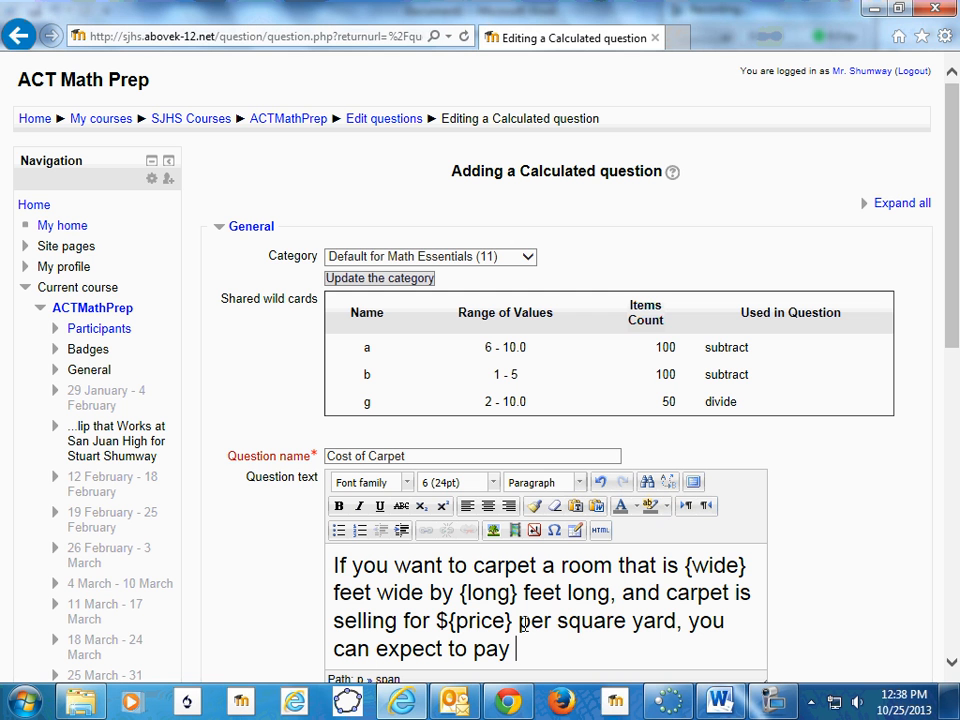
{"action": "type", "text": "____"}
- Set the question's default mark to 2
{"action": "scroll", "coordinate": [491, 612], "scroll_direction": "down", "scroll_amount": 1}
{"action": "scroll", "coordinate": [491, 612], "scroll_direction": "down", "scroll_amount": 3}
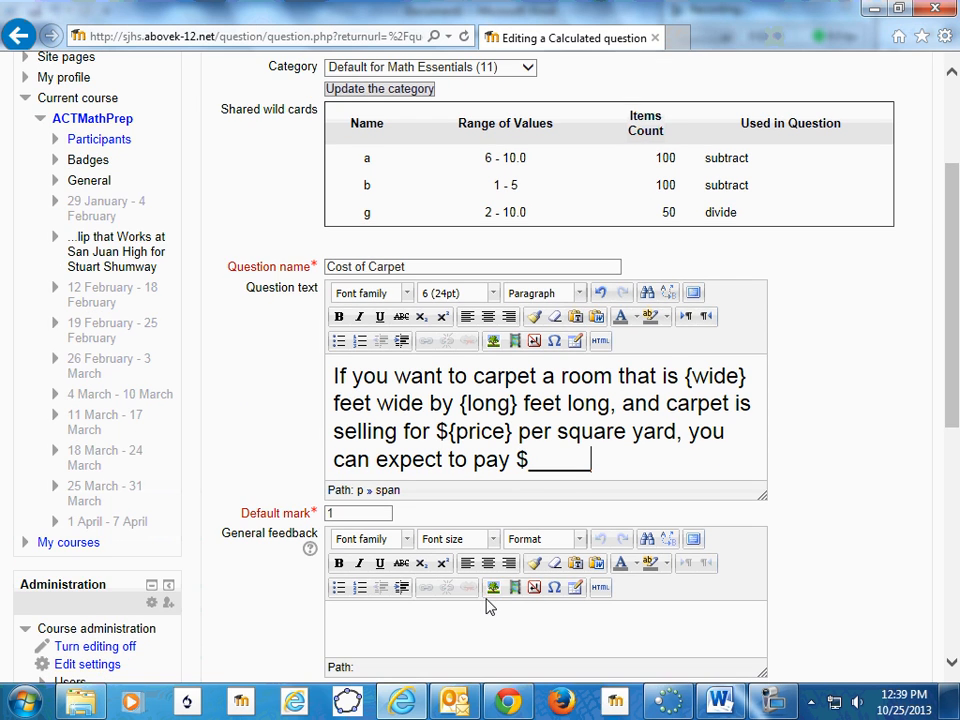
{"action": "left_click", "coordinate": [342, 513]}
{"action": "left_click", "coordinate": [343, 514]}
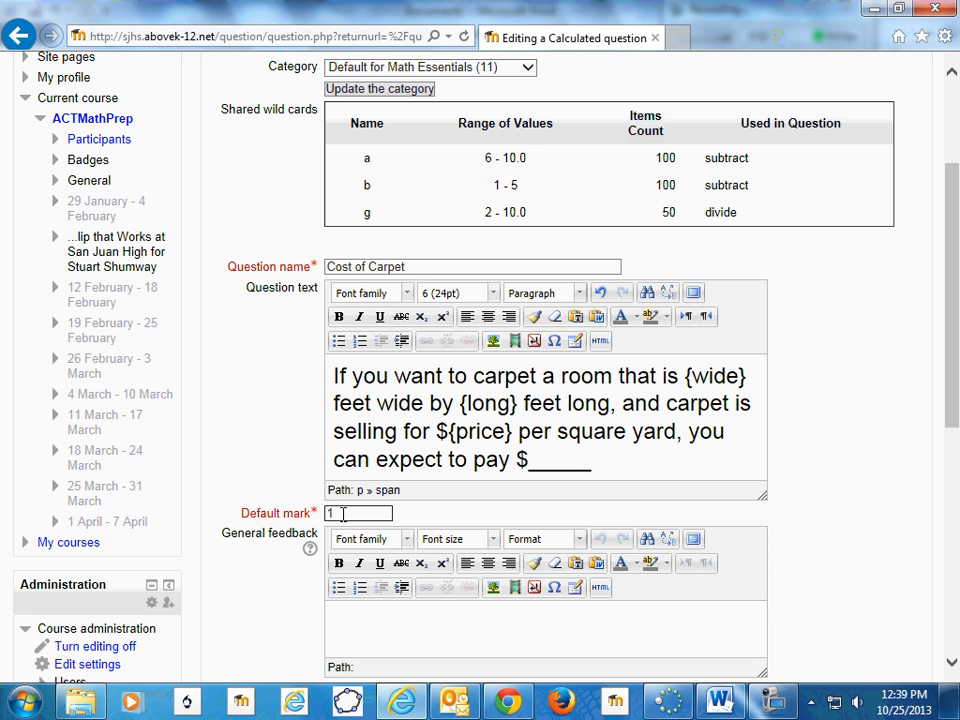
{"action": "key", "text": "BackSpace"}
{"action": "type", "text": "2"}
- Enter {wide}/3*{long}/3*{price} as the formula for answer 1
{"action": "scroll", "coordinate": [369, 517], "scroll_direction": "down", "scroll_amount": 1}
{"action": "scroll", "coordinate": [369, 517], "scroll_direction": "down", "scroll_amount": 2}
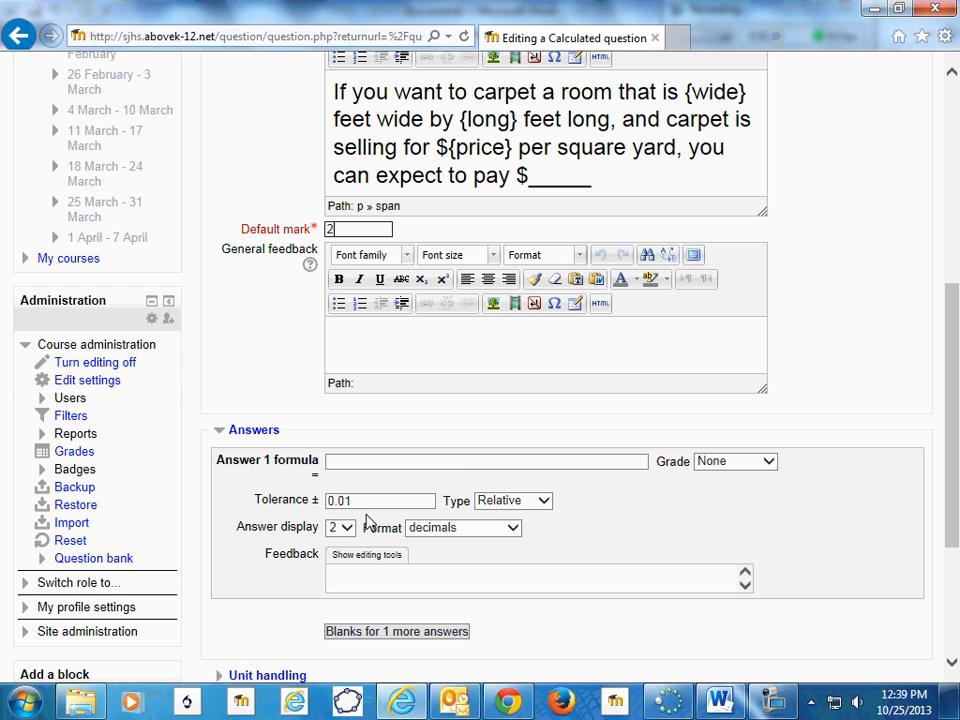
{"action": "left_click", "coordinate": [371, 460]}
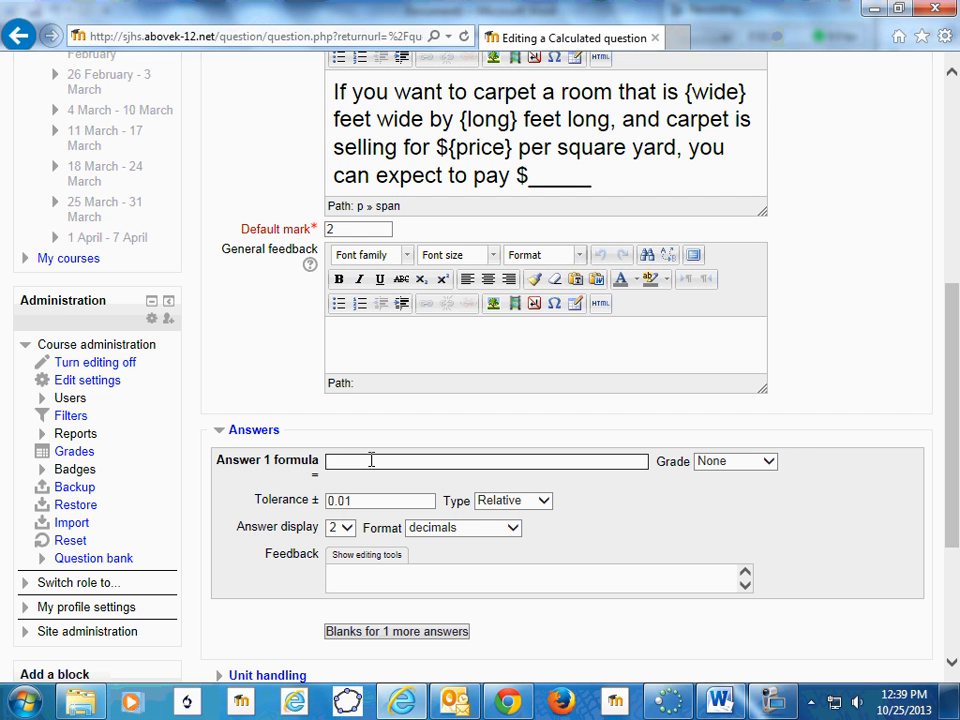
{"action": "type", "text": "{wide}/3{long}/3"}
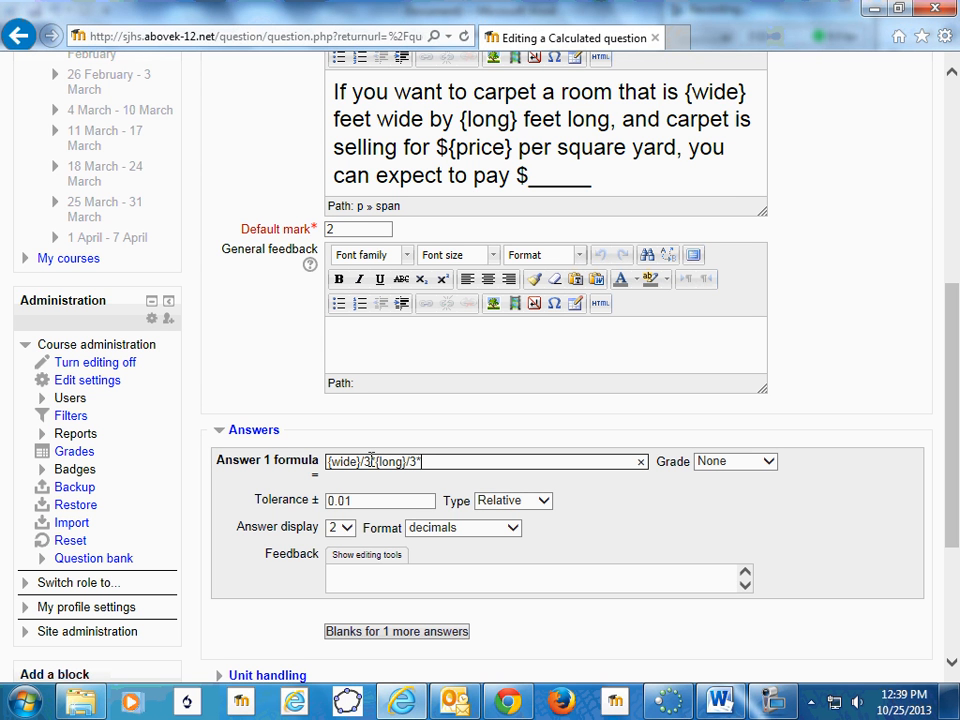
{"action": "type", "text": "*{price}"}
- Give answer 1 a grade of 100% and a tolerance of 0.05
{"action": "left_click", "coordinate": [768, 462]}
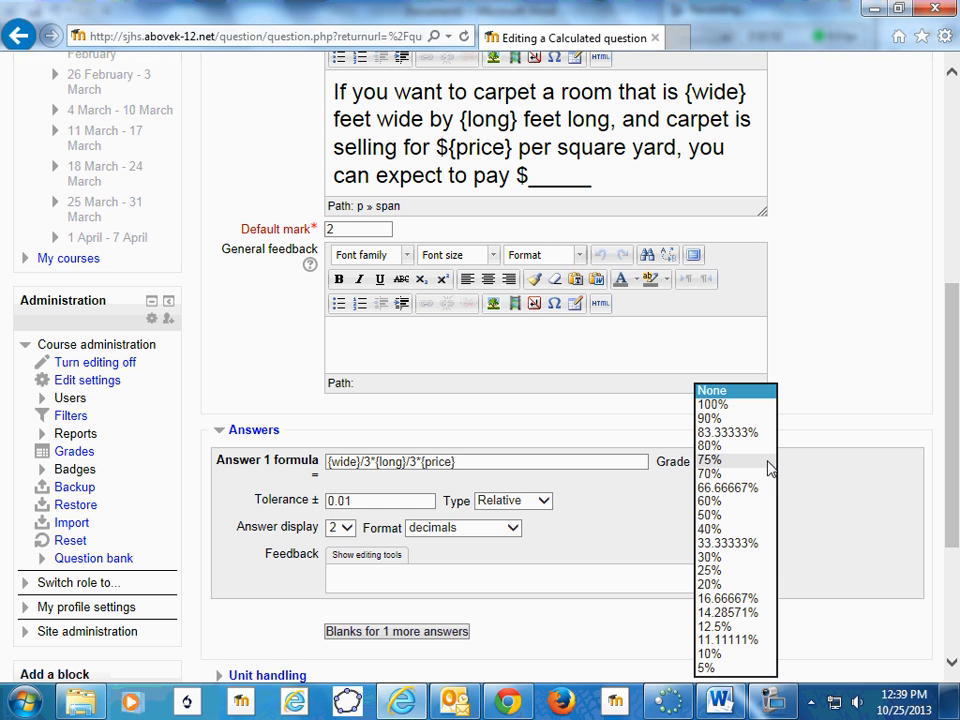
{"action": "left_click", "coordinate": [724, 406]}
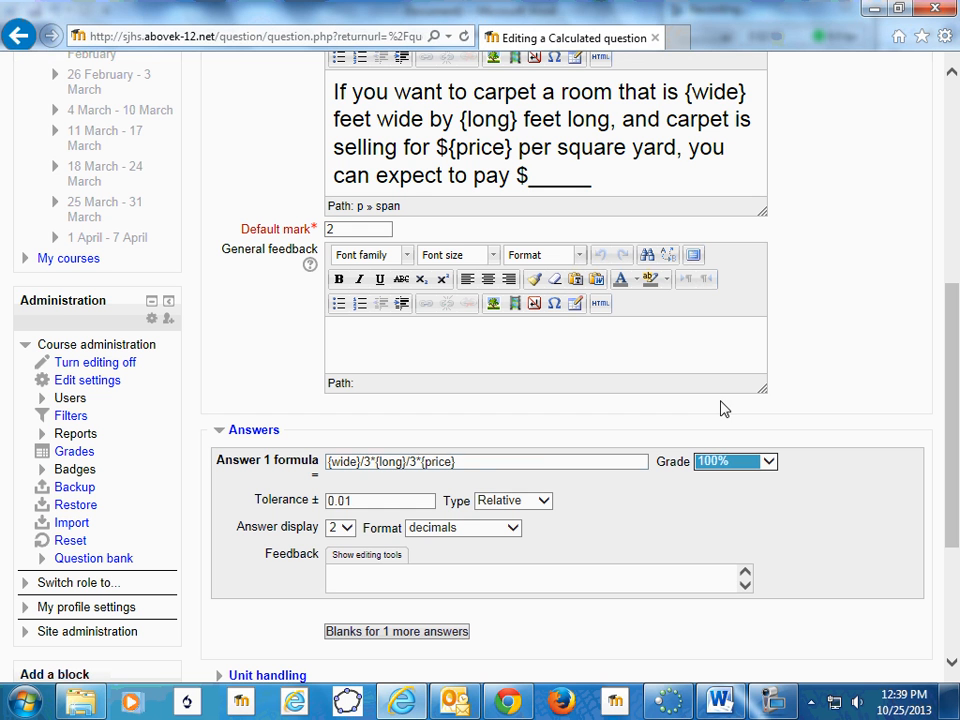
{"action": "left_click", "coordinate": [363, 501]}
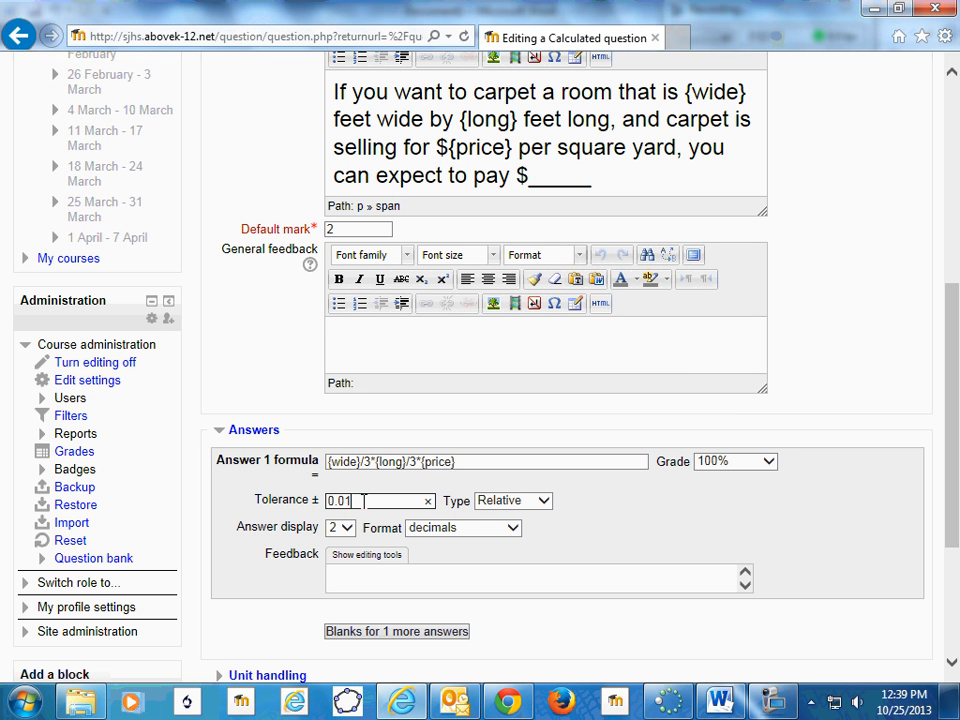
{"action": "key", "text": "BackSpace"}
{"action": "type", "text": "5"}
- Set the penalty for each incorrect try to 50% and save the question's changes
{"action": "scroll", "coordinate": [401, 405], "scroll_direction": "down", "scroll_amount": 3}
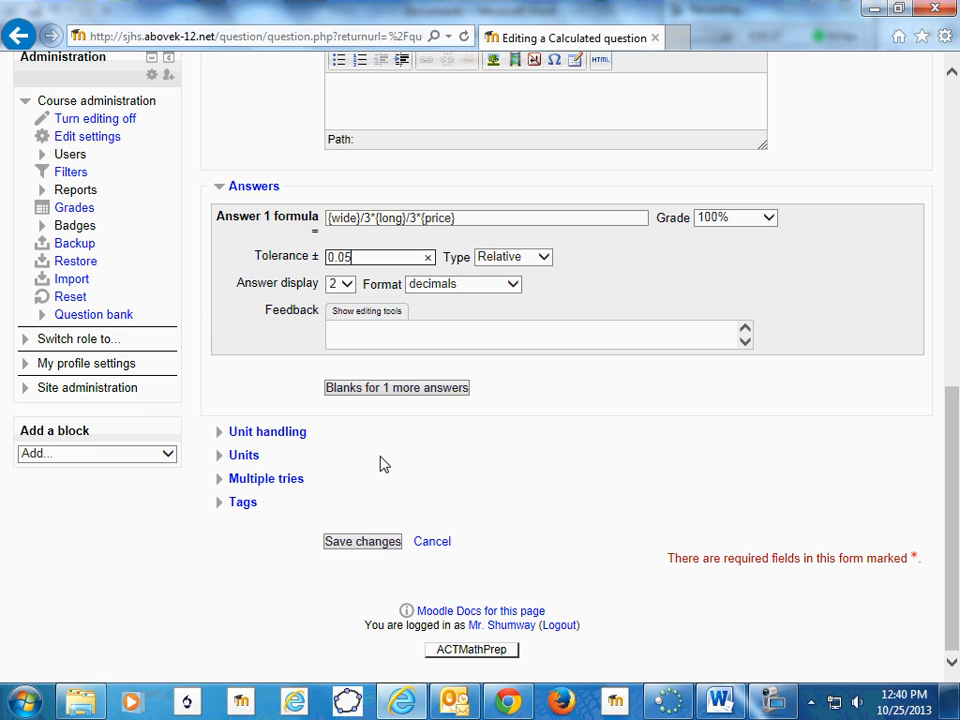
{"action": "left_click", "coordinate": [254, 480]}
{"action": "left_click", "coordinate": [399, 516]}
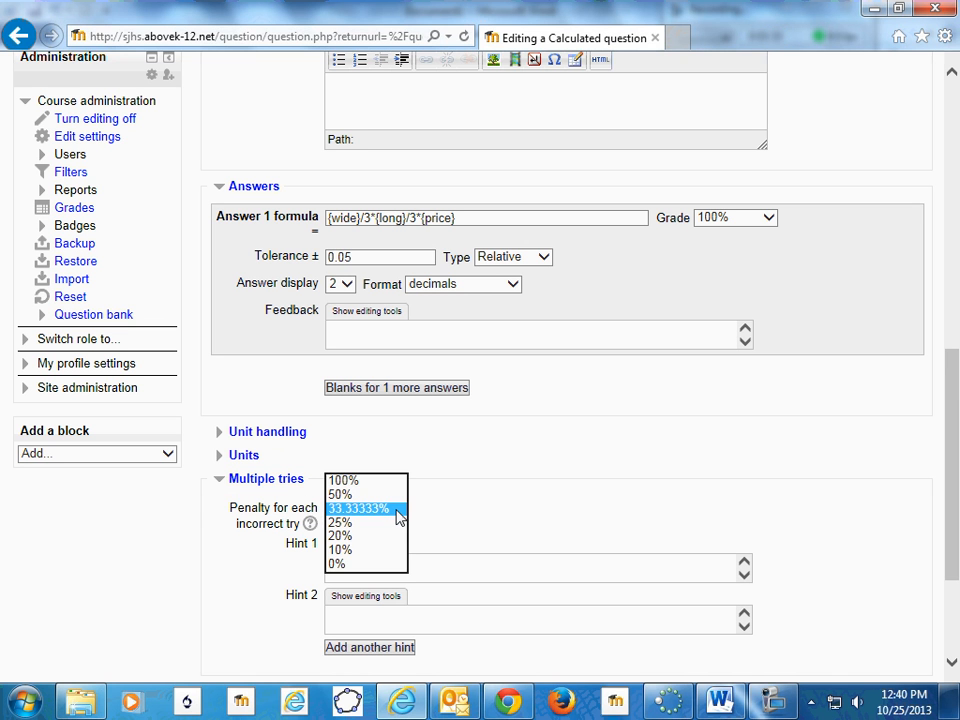
{"action": "left_click", "coordinate": [360, 495]}
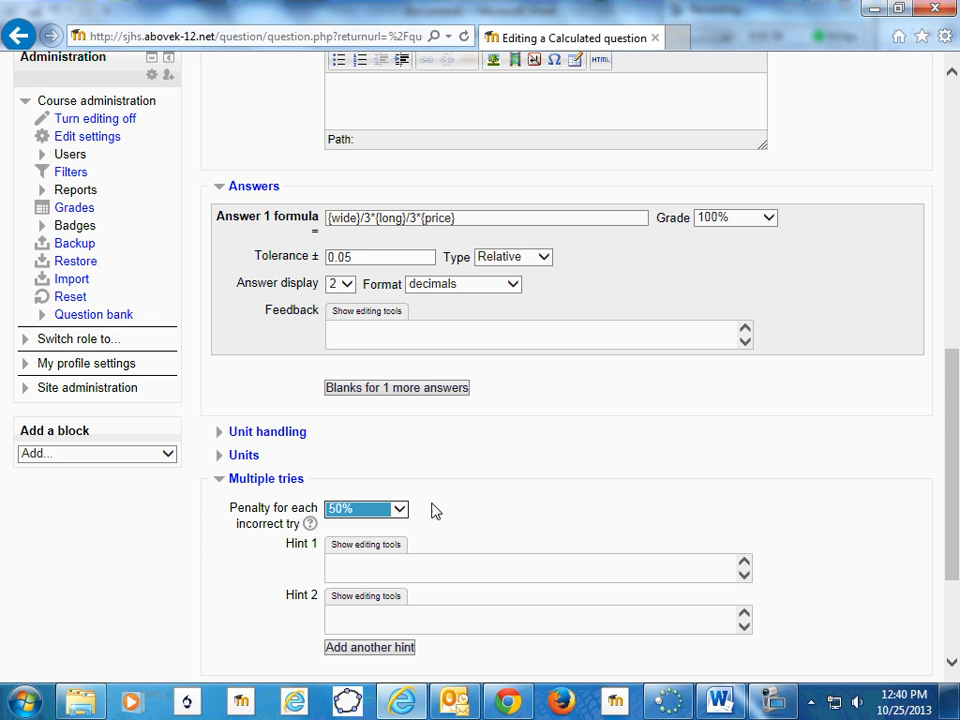
{"action": "scroll", "coordinate": [431, 512], "scroll_direction": "down", "scroll_amount": 3}
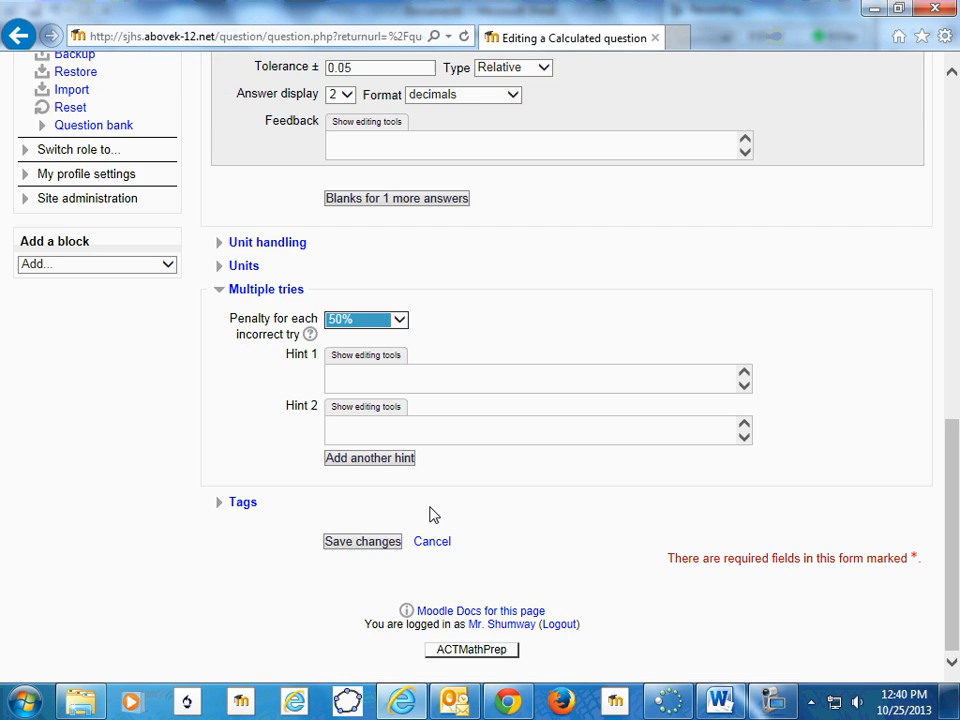
{"action": "left_click", "coordinate": [361, 543]}
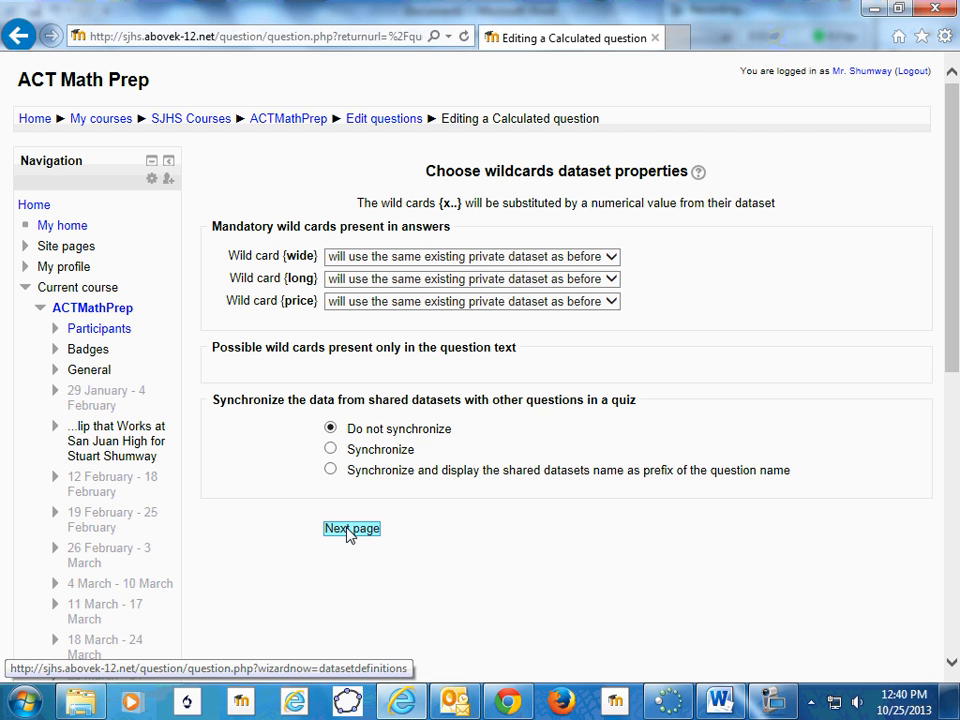
- Make the {wide}, {long} and {price} wild cards each use a new shared dataset and continue to the dataset editing page
{"action": "left_click", "coordinate": [611, 256]}
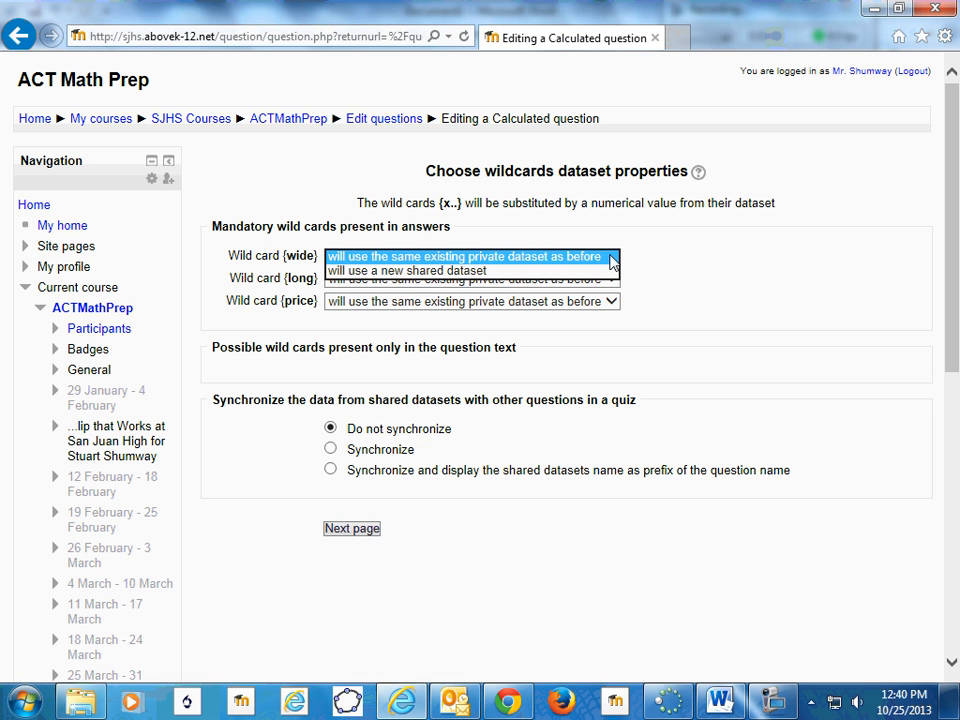
{"action": "left_click", "coordinate": [455, 280]}
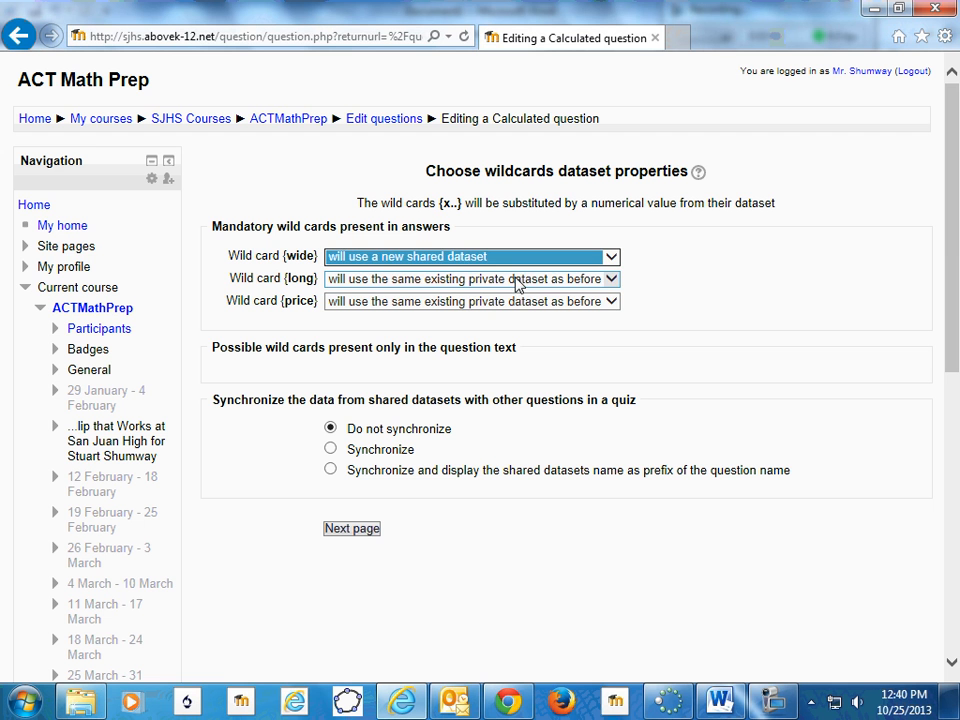
{"action": "left_click", "coordinate": [609, 279]}
{"action": "left_click", "coordinate": [600, 293]}
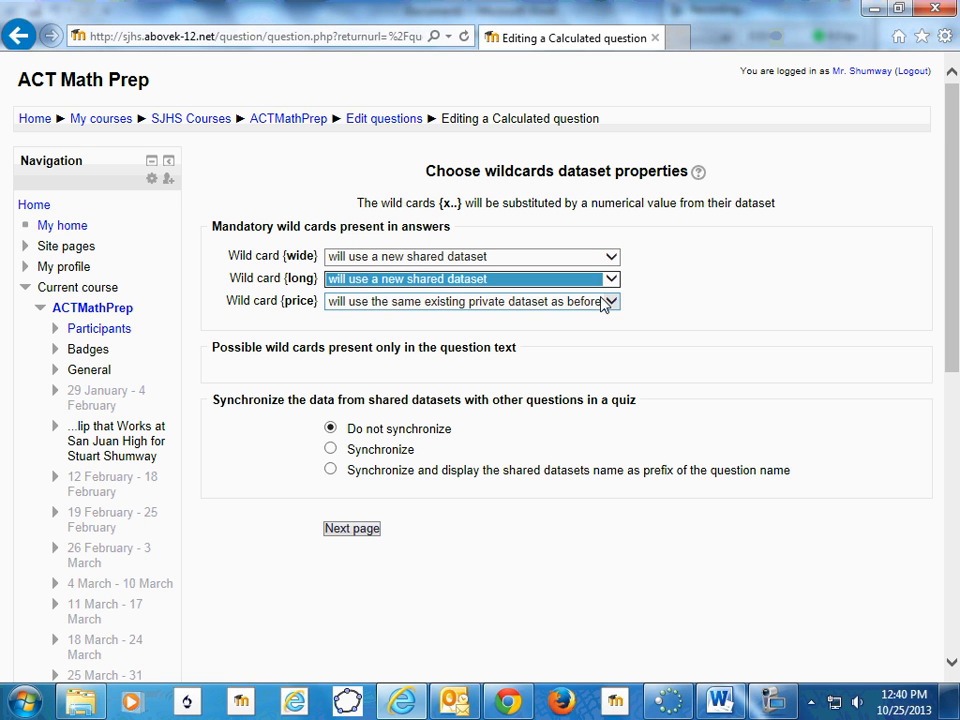
{"action": "left_click", "coordinate": [611, 301]}
{"action": "left_click", "coordinate": [474, 316]}
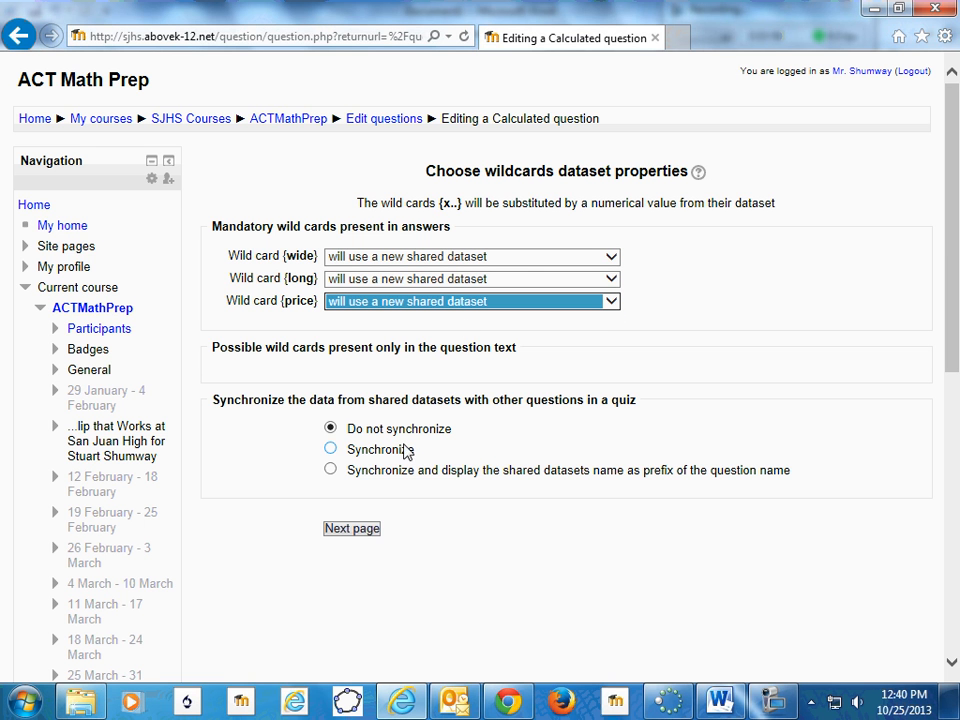
{"action": "left_click", "coordinate": [347, 536]}
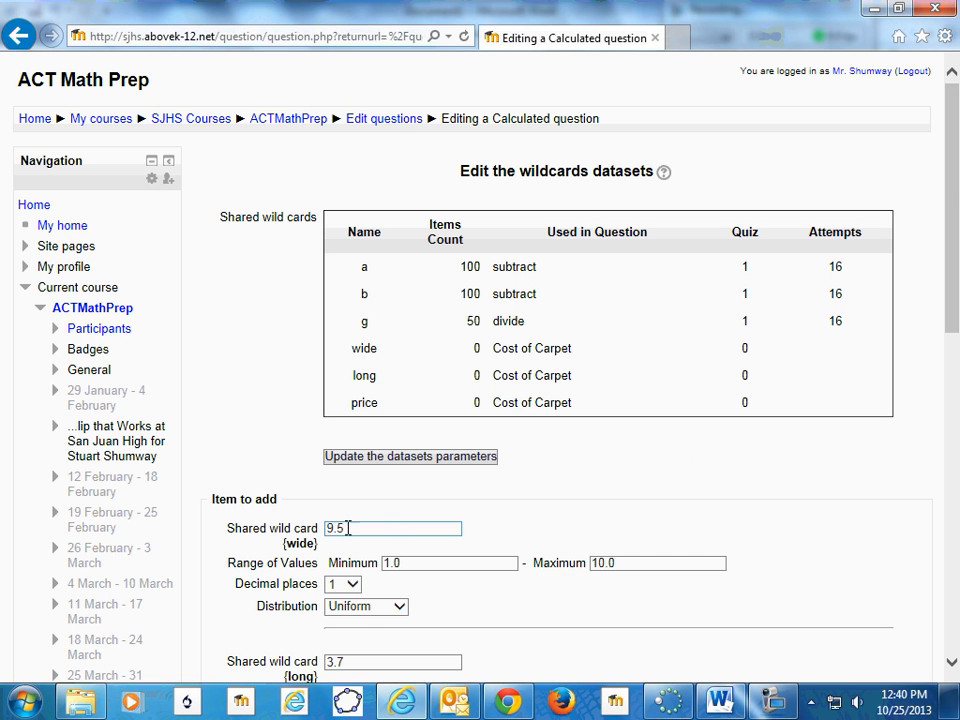
- Set the {wide} wild card to 0 decimal places with a value range from 10 to 25
{"action": "scroll", "coordinate": [386, 525], "scroll_direction": "down", "scroll_amount": 5}
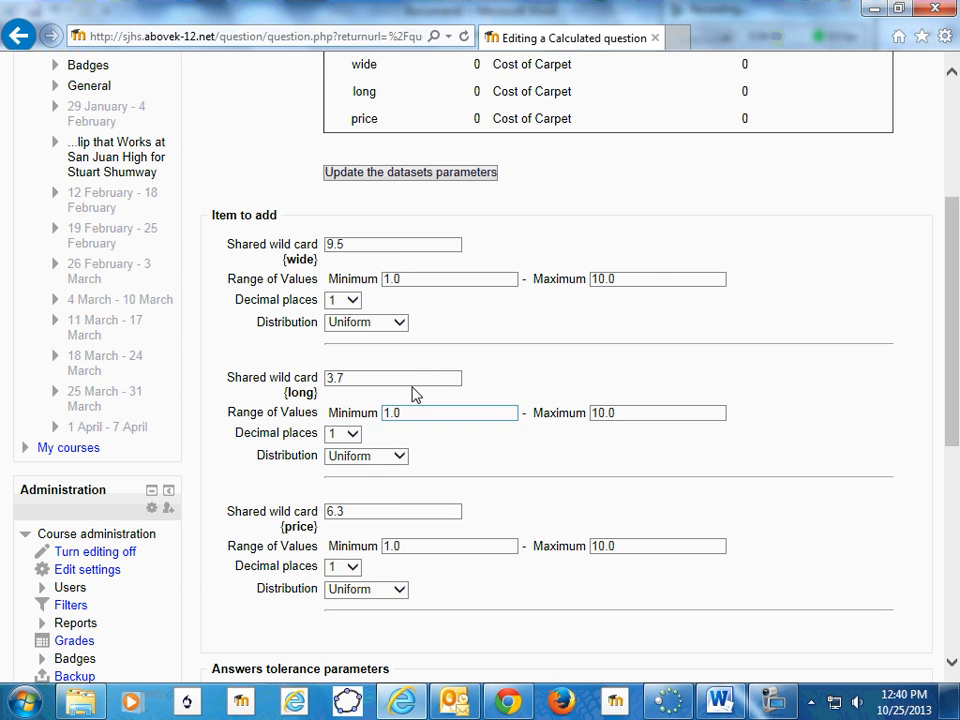
{"action": "left_click", "coordinate": [350, 301]}
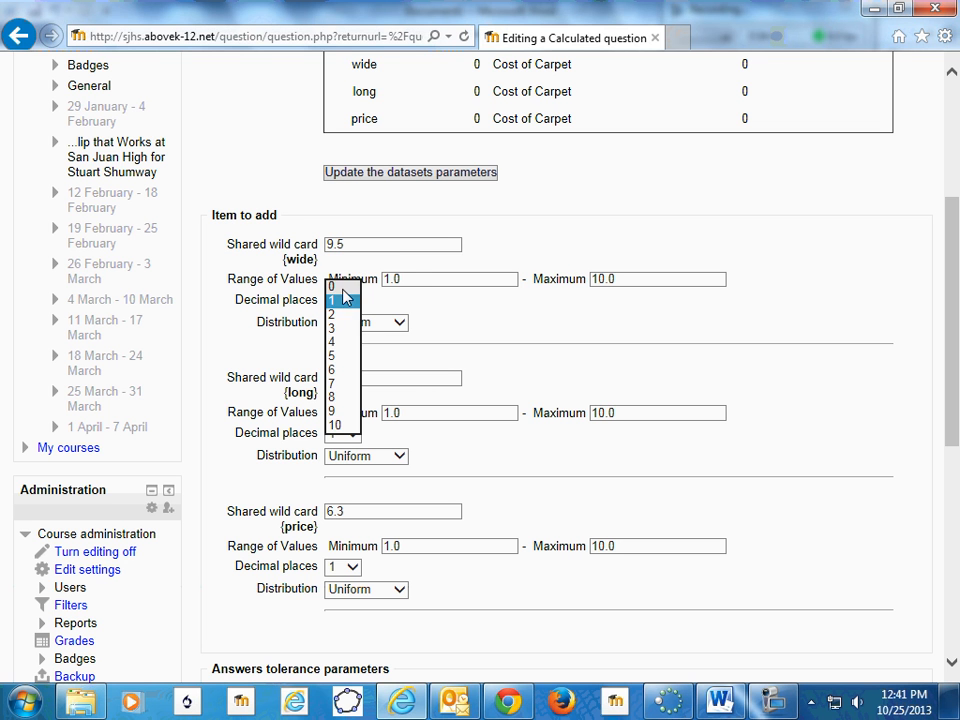
{"action": "left_click", "coordinate": [334, 288]}
{"action": "left_click", "coordinate": [413, 279]}
{"action": "key", "text": "BackSpace"}
{"action": "key", "text": "BackSpace"}
{"action": "key", "text": "BackSpace"}
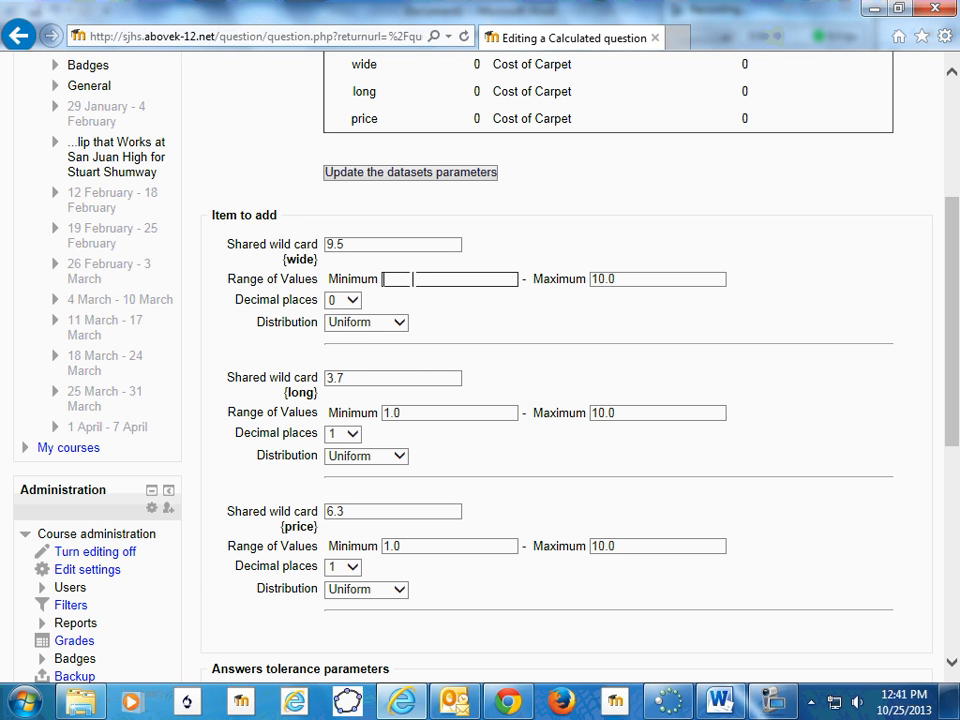
{"action": "type", "text": "10"}
{"action": "left_click", "coordinate": [622, 278]}
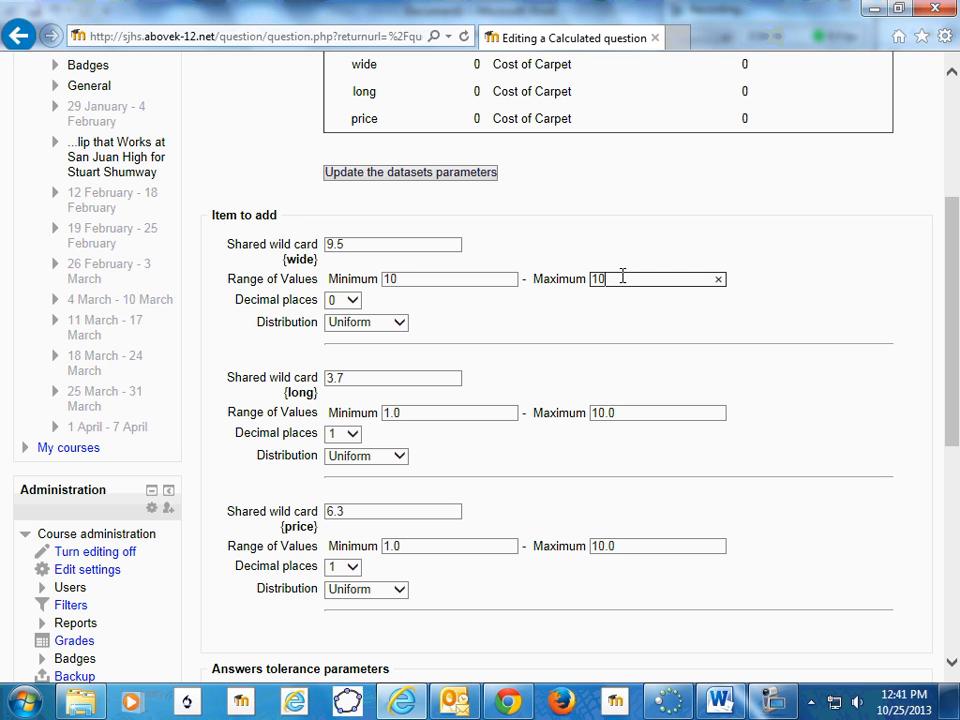
{"action": "key", "text": "BackSpace"}
{"action": "key", "text": "BackSpace"}
{"action": "type", "text": "2"}
- Set the {wide} wild card's value in the item to add to 20
{"action": "left_click", "coordinate": [345, 244]}
{"action": "key", "text": "BackSpace"}
{"action": "key", "text": "BackSpace"}
{"action": "key", "text": "BackSpace"}
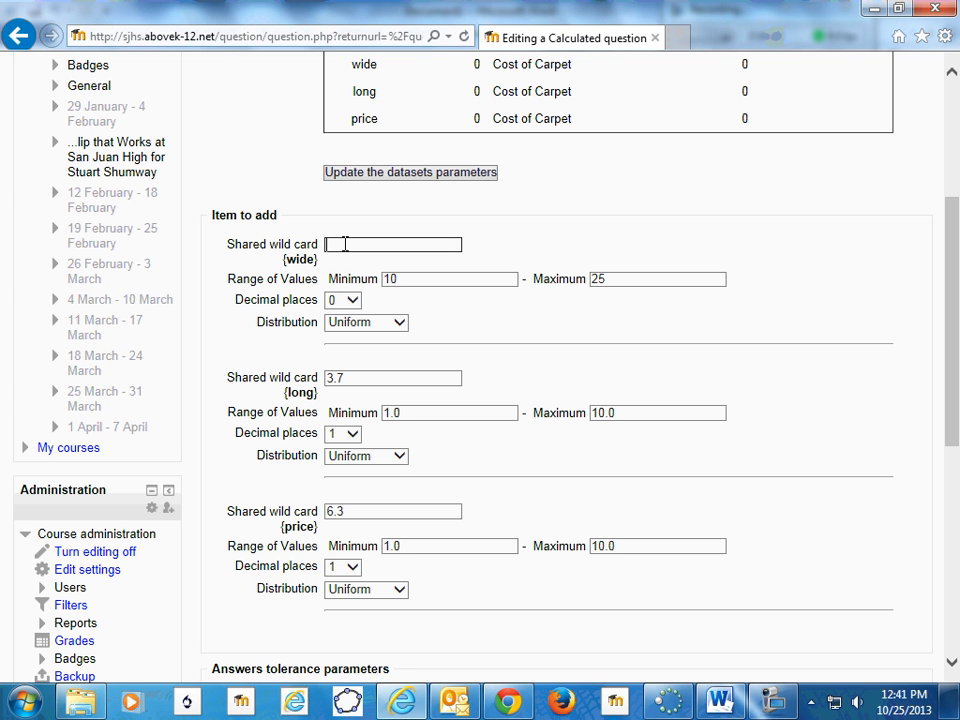
{"action": "type", "text": "20"}
- Set the {long} wild card to 0 decimal places with a value range from 10 to 25
{"action": "left_click", "coordinate": [348, 434]}
{"action": "left_click", "coordinate": [334, 420]}
{"action": "left_click", "coordinate": [417, 412]}
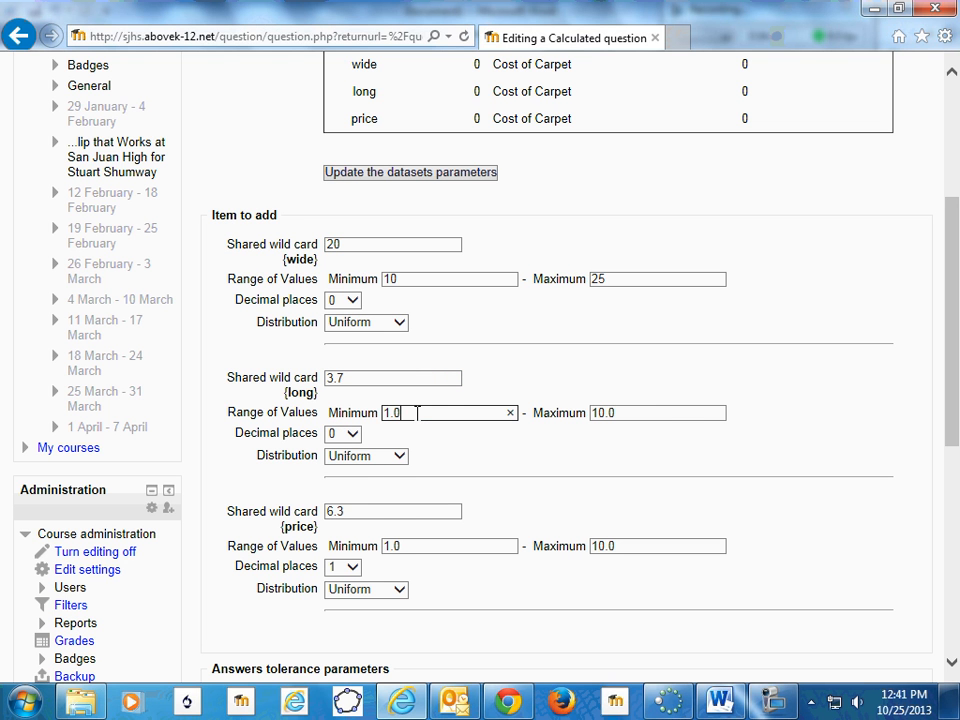
{"action": "key", "text": "BackSpace"}
{"action": "key", "text": "BackSpace"}
{"action": "key", "text": "BackSpace"}
{"action": "type", "text": "10"}
{"action": "left_click", "coordinate": [620, 413]}
{"action": "key", "text": "BackSpace"}
{"action": "key", "text": "BackSpace"}
{"action": "key", "text": "BackSpace"}
{"action": "key", "text": "BackSpace"}
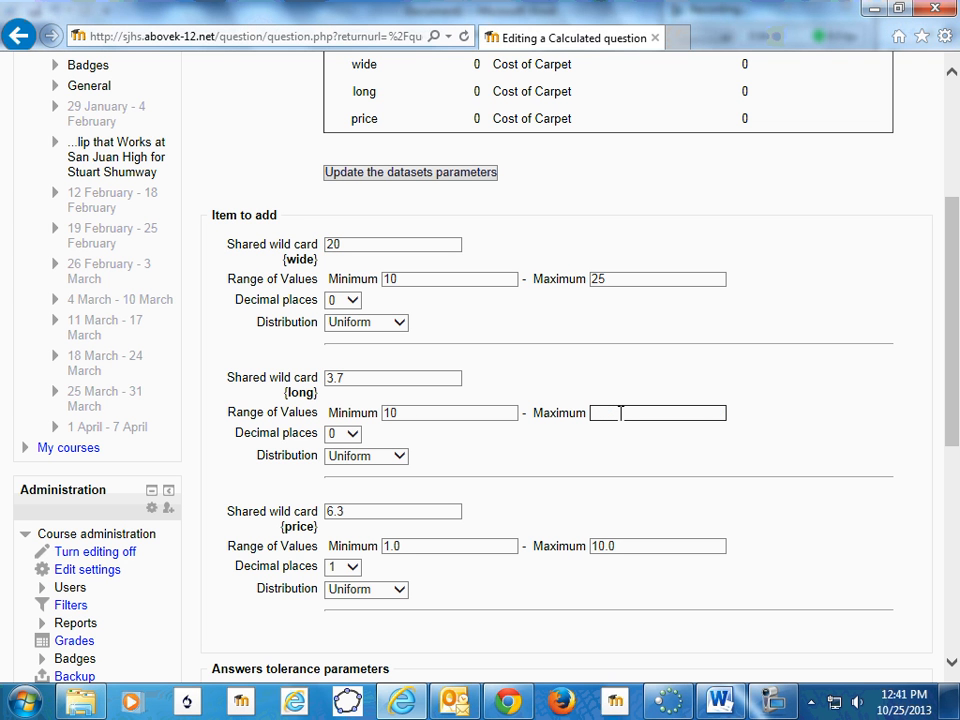
{"action": "type", "text": "25"}
- Set the {long} wild card's value in the item to add to 25
{"action": "left_click", "coordinate": [356, 378]}
{"action": "key", "text": "BackSpace"}
{"action": "key", "text": "BackSpace"}
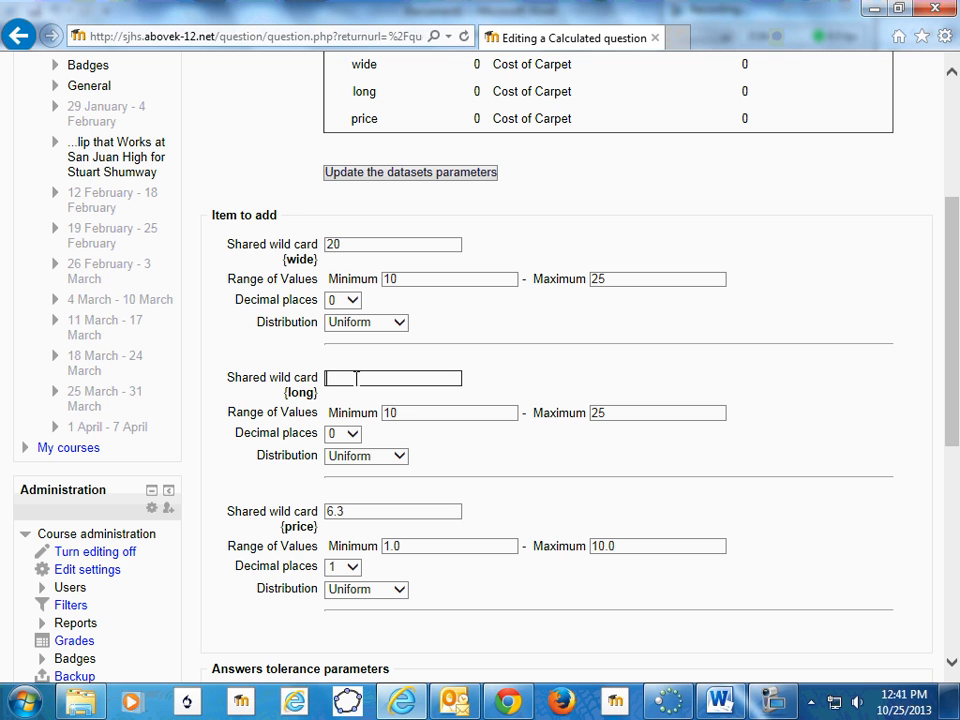
{"action": "type", "text": "25"}
- Set the {price} wild card to 0 decimal places with a value range from 20 to 30
{"action": "left_click", "coordinate": [352, 567]}
{"action": "left_click", "coordinate": [343, 521]}
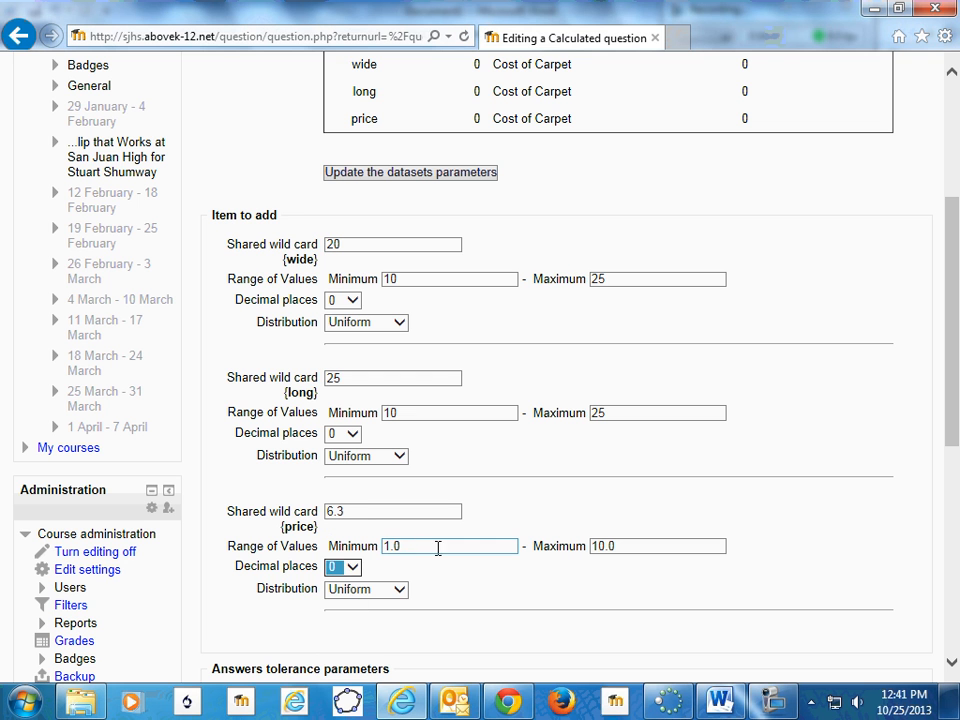
{"action": "left_click", "coordinate": [416, 546]}
{"action": "key", "text": "BackSpace"}
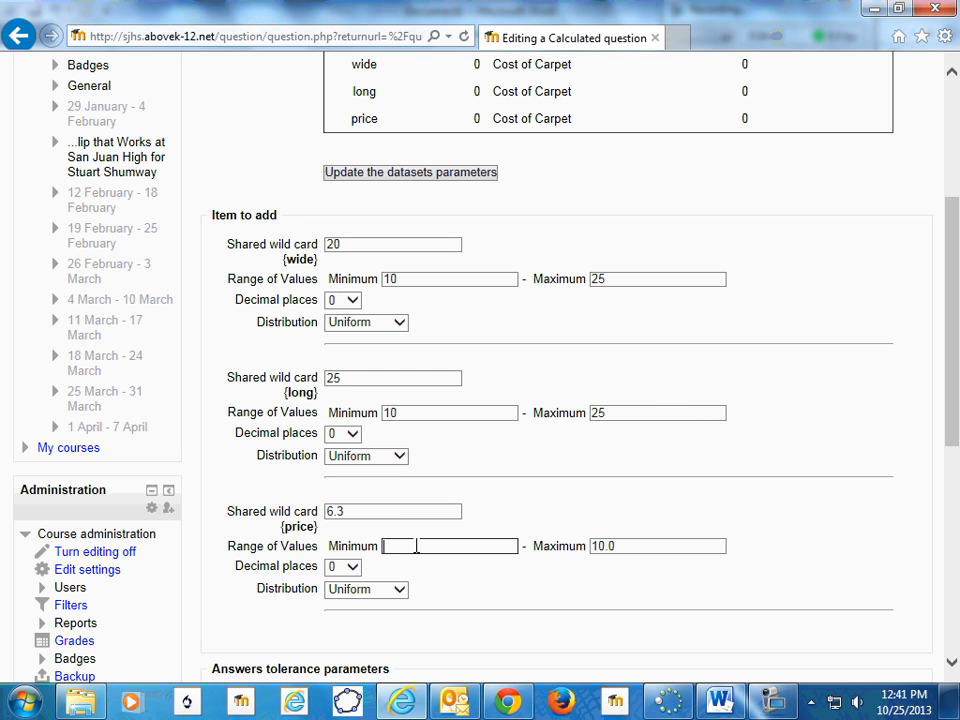
{"action": "type", "text": "20"}
{"action": "left_click", "coordinate": [608, 546]}
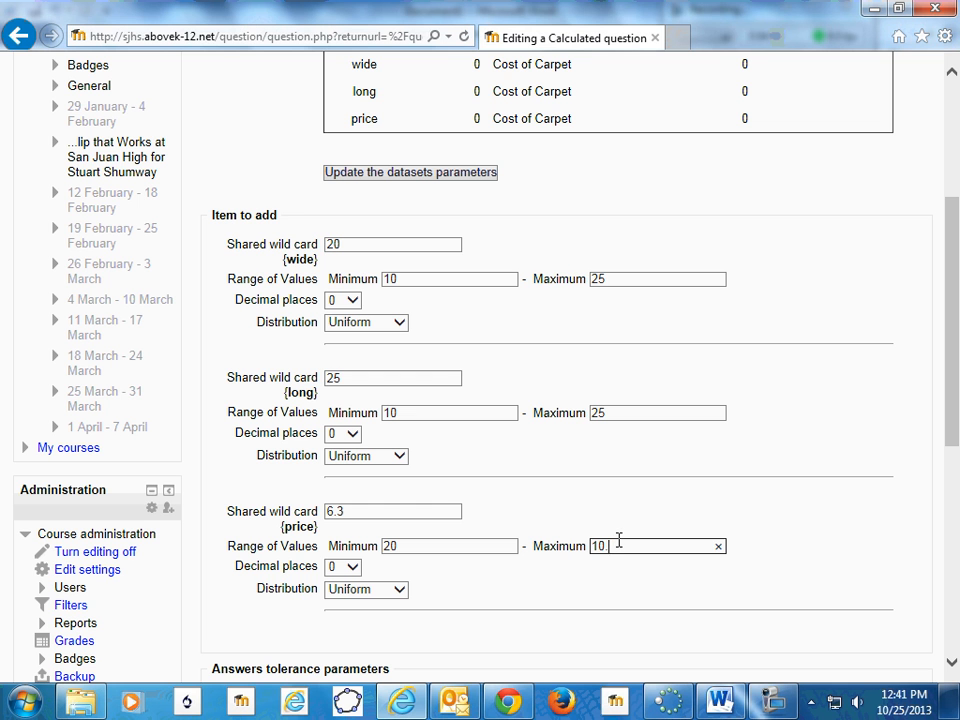
{"action": "key", "text": "BackSpace"}
{"action": "key", "text": "BackSpace"}
{"action": "type", "text": "30"}
- Set the {price} wild card's value in the item to add to 24 and update the datasets parameters
{"action": "left_click", "coordinate": [353, 511]}
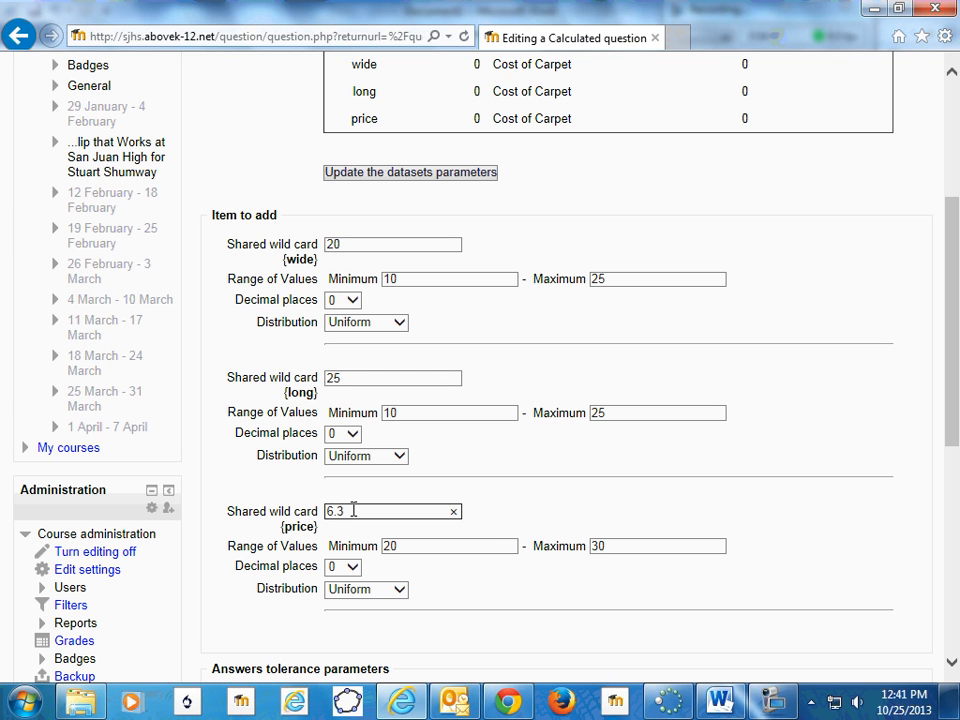
{"action": "key", "text": "BackSpace"}
{"action": "key", "text": "BackSpace"}
{"action": "key", "text": "BackSpace"}
{"action": "type", "text": "254"}
{"action": "left_click", "coordinate": [364, 175]}
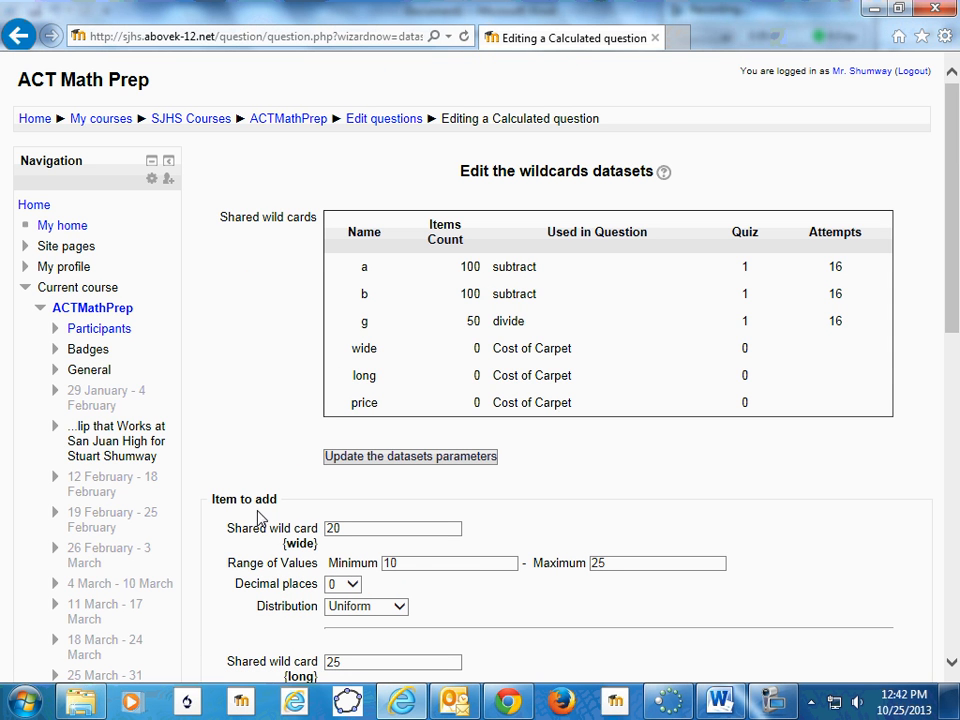
- Add 20 new sets of wild card values to the dataset
{"action": "scroll", "coordinate": [255, 528], "scroll_direction": "down", "scroll_amount": 6}
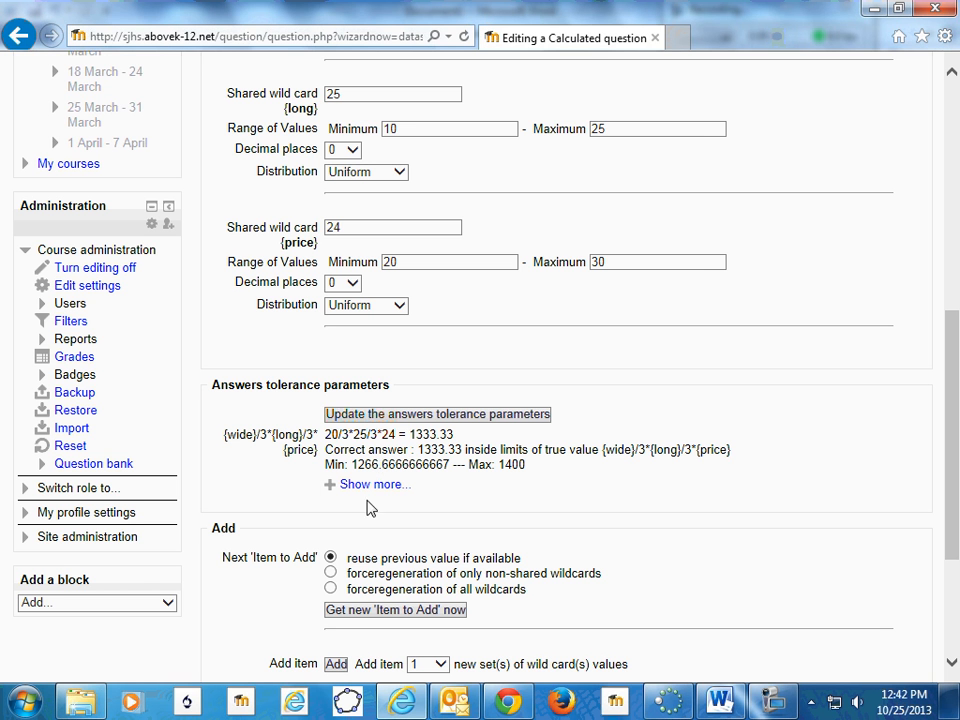
{"action": "scroll", "coordinate": [350, 568], "scroll_direction": "down", "scroll_amount": 4}
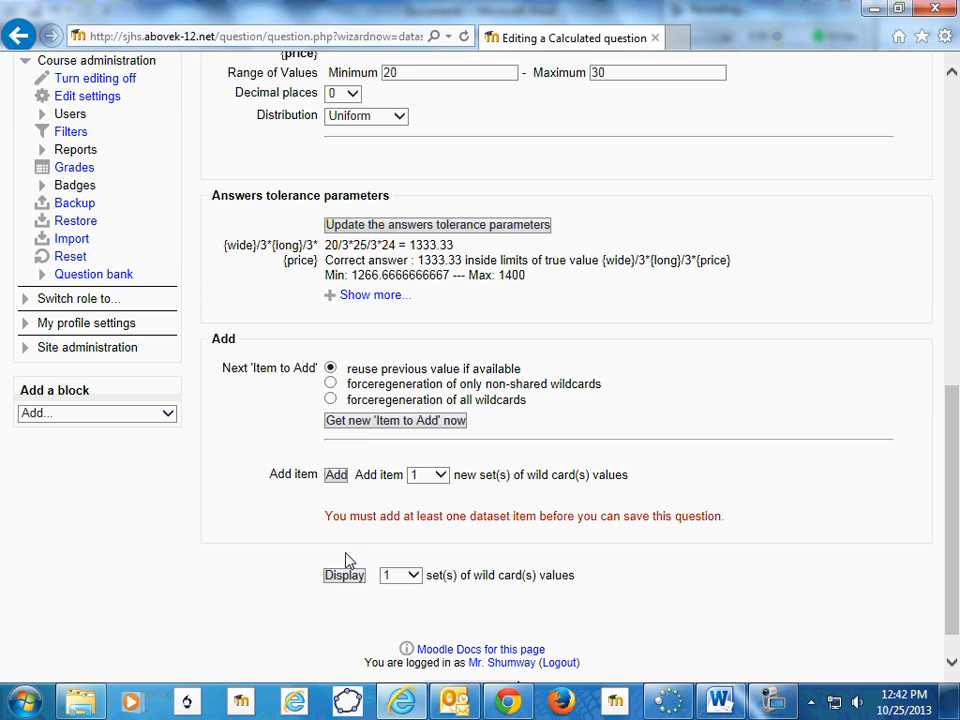
{"action": "scroll", "coordinate": [358, 536], "scroll_direction": "down", "scroll_amount": 1}
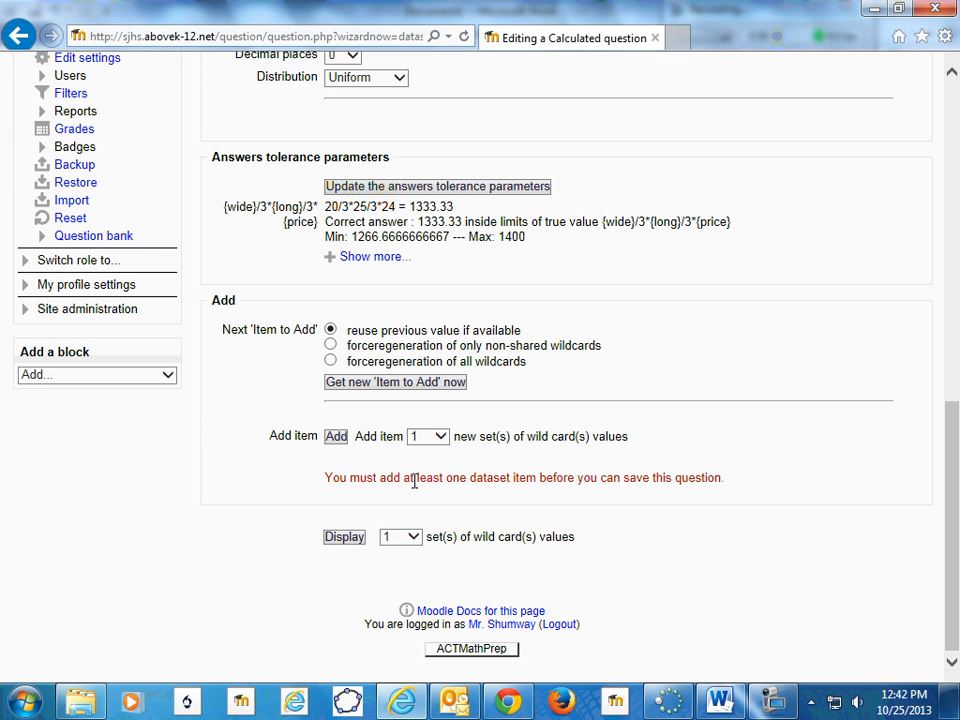
{"action": "left_click", "coordinate": [441, 437]}
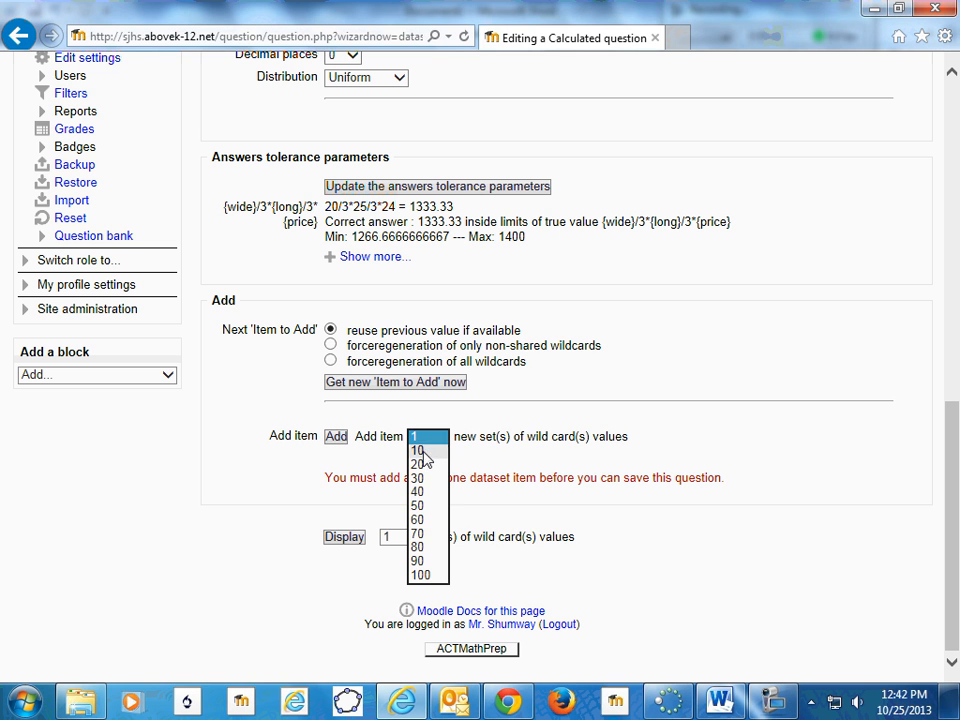
{"action": "left_click", "coordinate": [420, 461]}
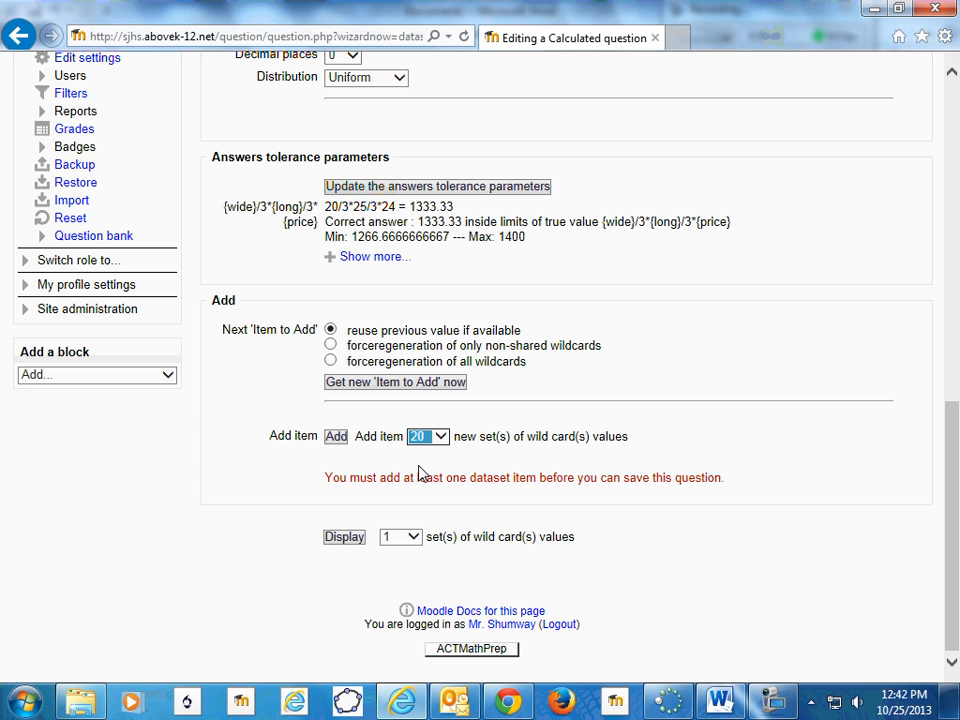
{"action": "left_click", "coordinate": [336, 437]}
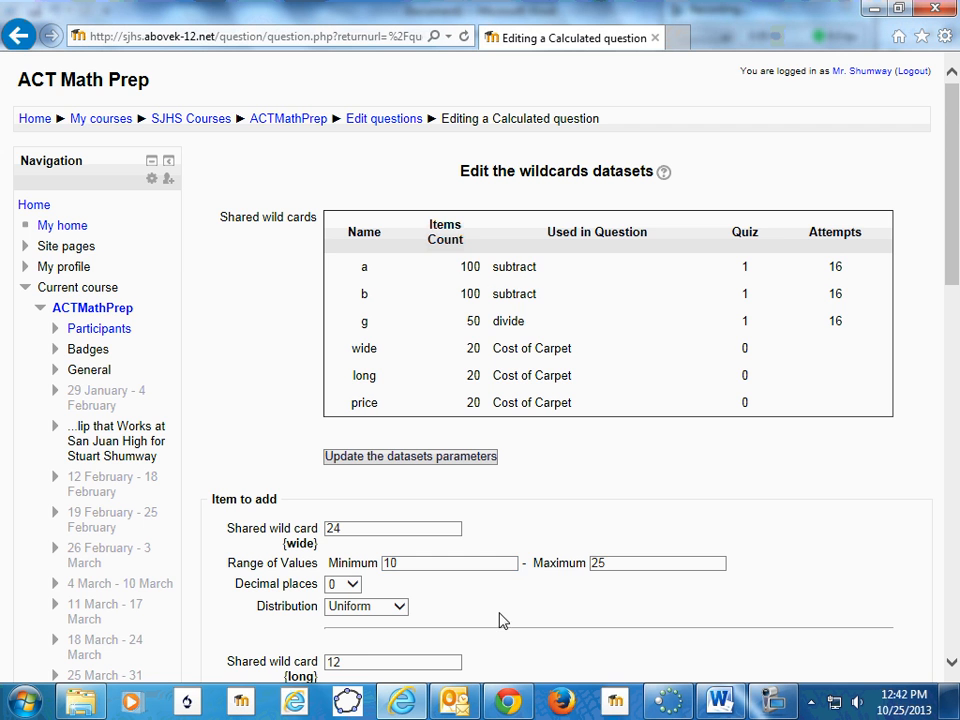
- Display 20 sets of wild card values on the dataset editing page
{"action": "scroll", "coordinate": [497, 626], "scroll_direction": "down", "scroll_amount": 5}
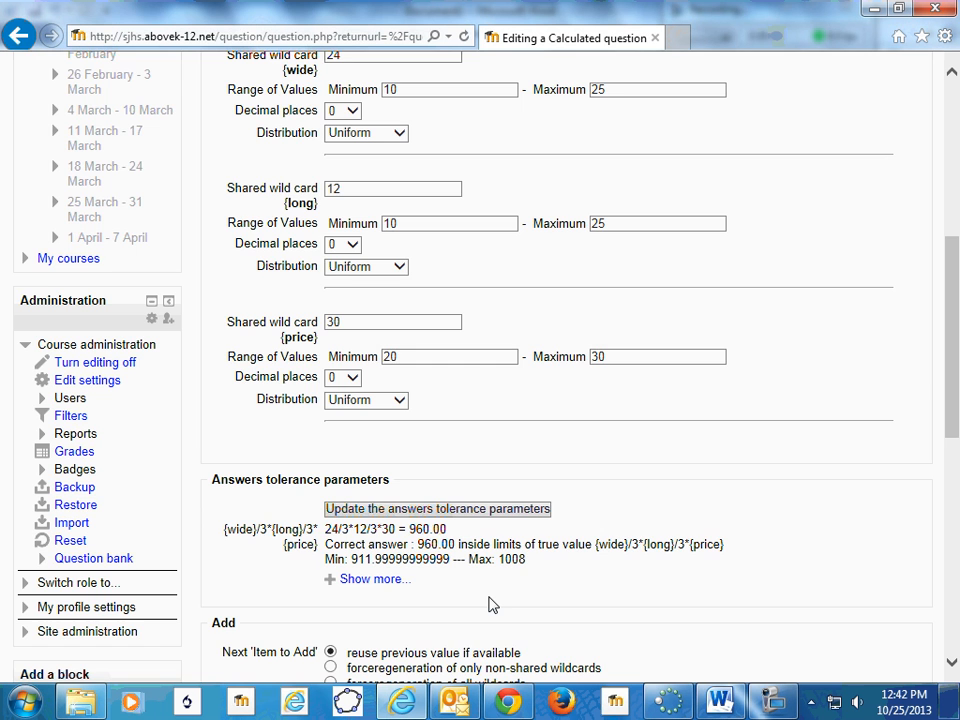
{"action": "scroll", "coordinate": [494, 604], "scroll_direction": "down", "scroll_amount": 4}
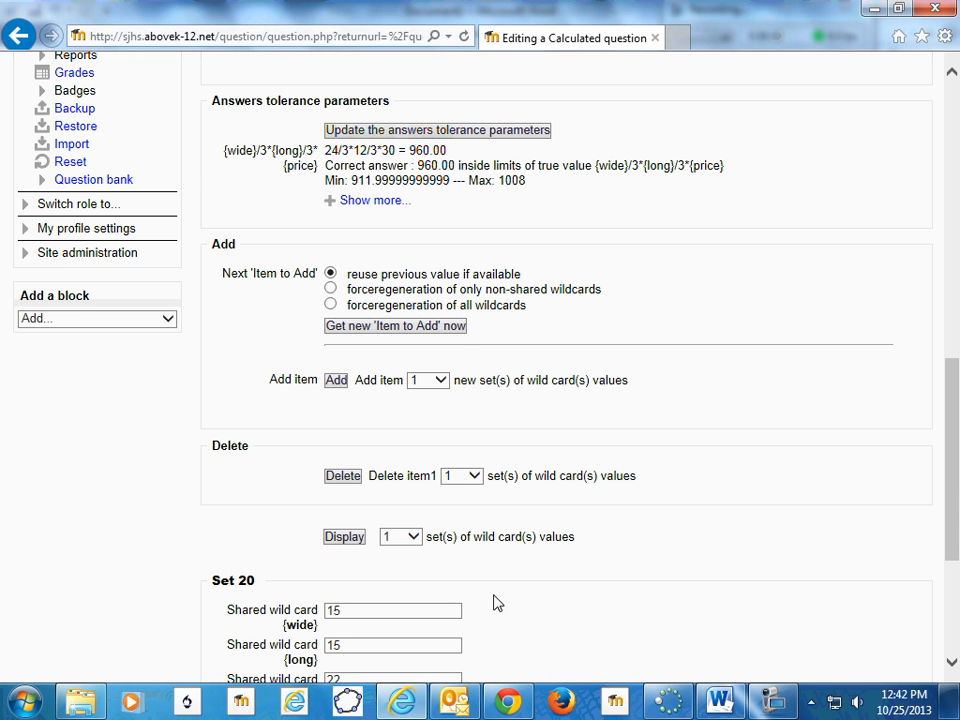
{"action": "scroll", "coordinate": [494, 604], "scroll_direction": "down", "scroll_amount": 3}
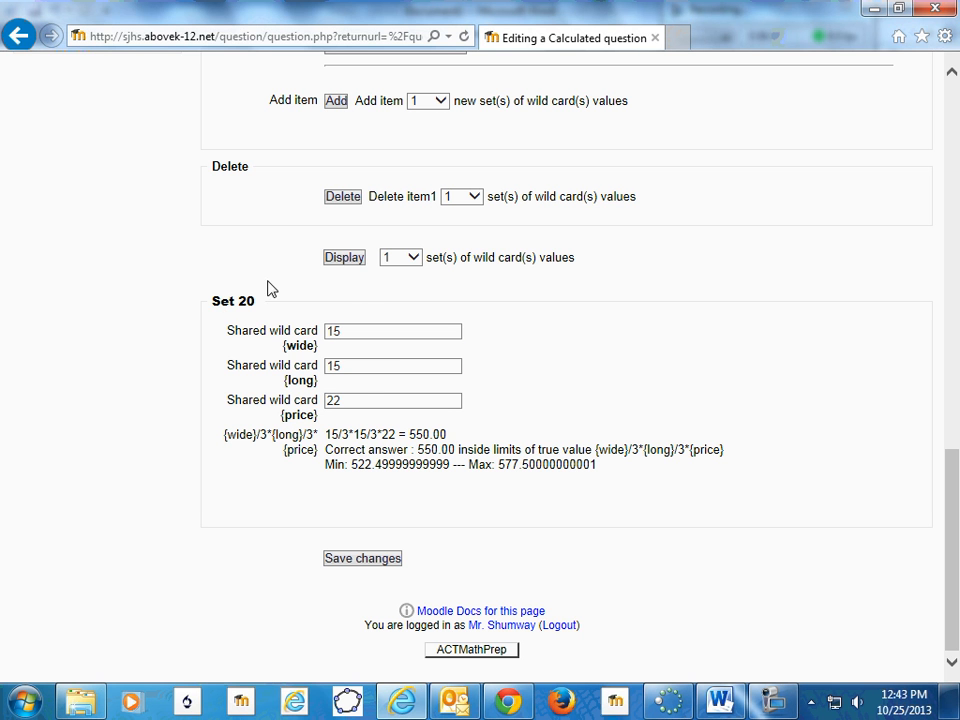
{"action": "left_click", "coordinate": [408, 260]}
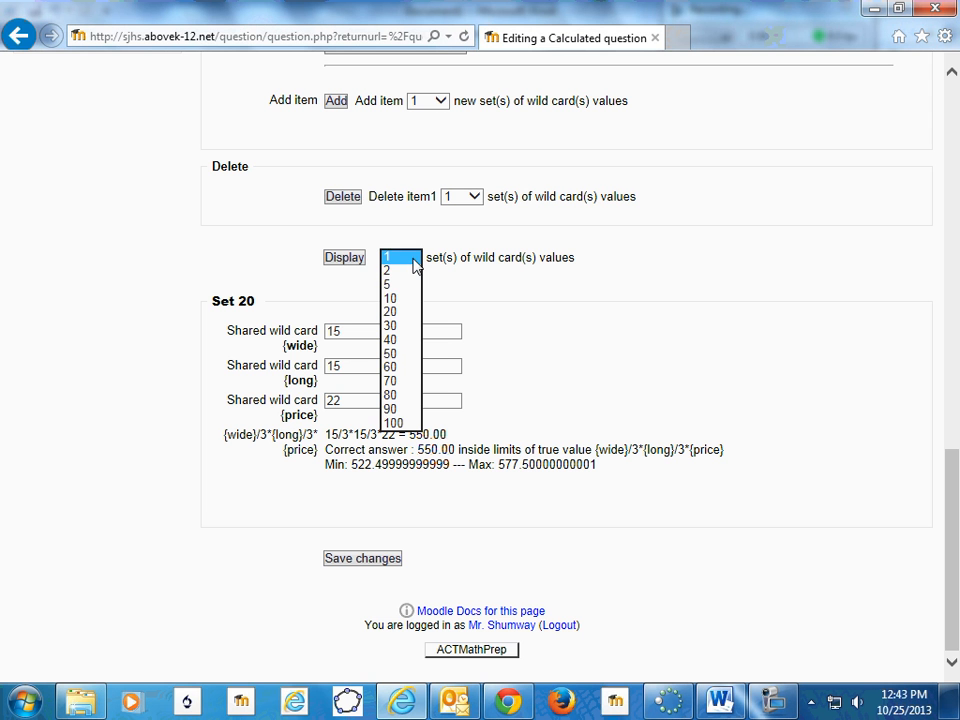
{"action": "left_click", "coordinate": [391, 312]}
{"action": "left_click", "coordinate": [348, 262]}
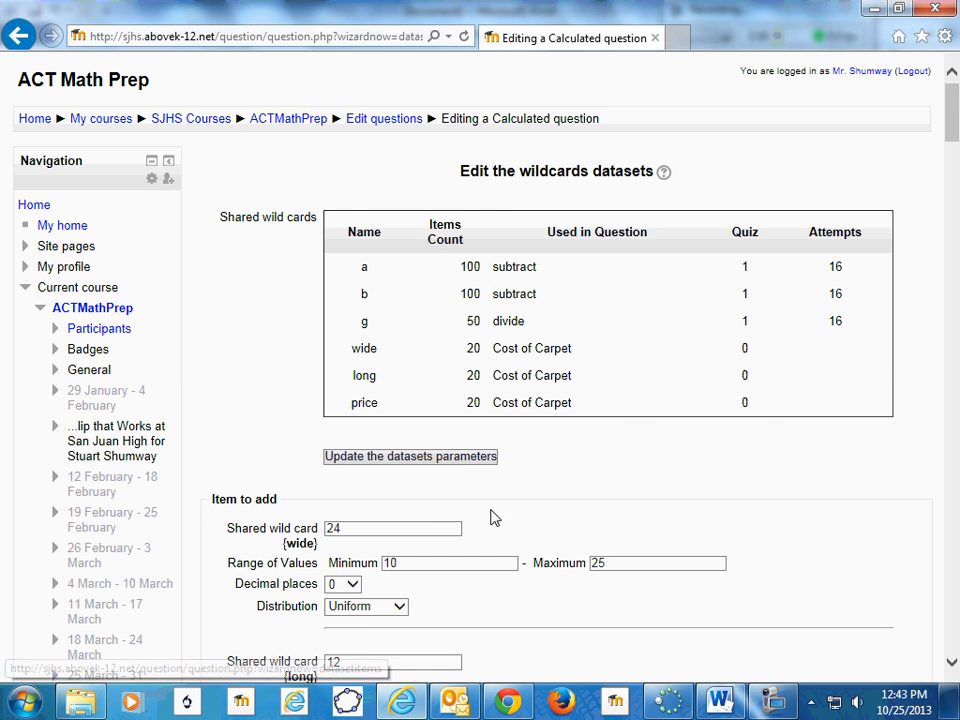
- Review the generated sets, examining each one's width, length, price and correct answer
{"action": "scroll", "coordinate": [495, 505], "scroll_direction": "down", "scroll_amount": 20}
{"action": "scroll", "coordinate": [505, 482], "scroll_direction": "down", "scroll_amount": 8}
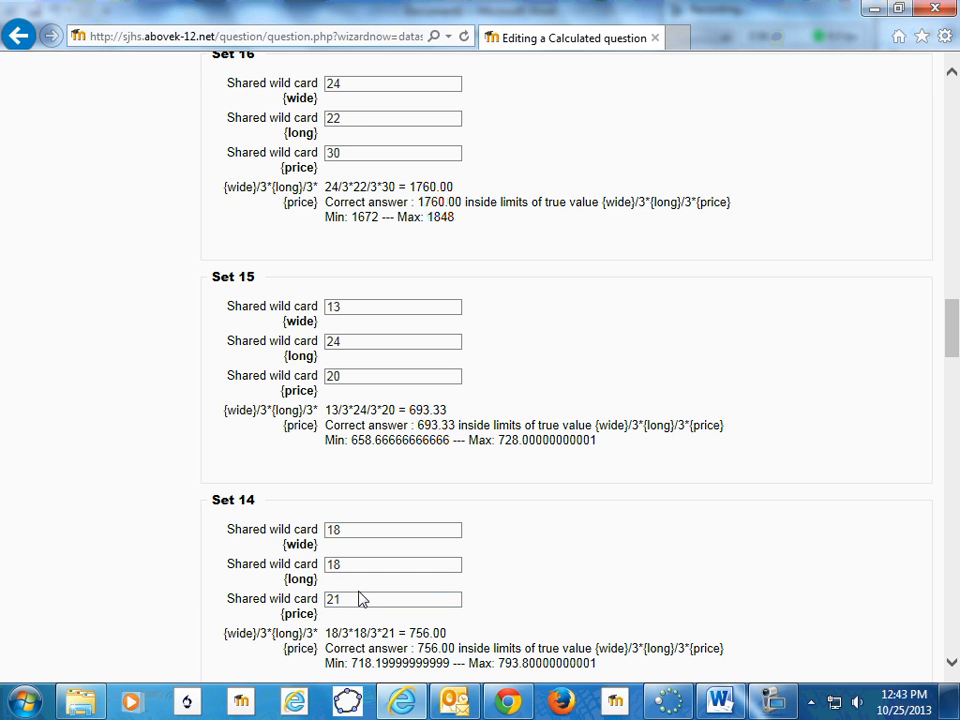
{"action": "scroll", "coordinate": [360, 596], "scroll_direction": "down", "scroll_amount": 3}
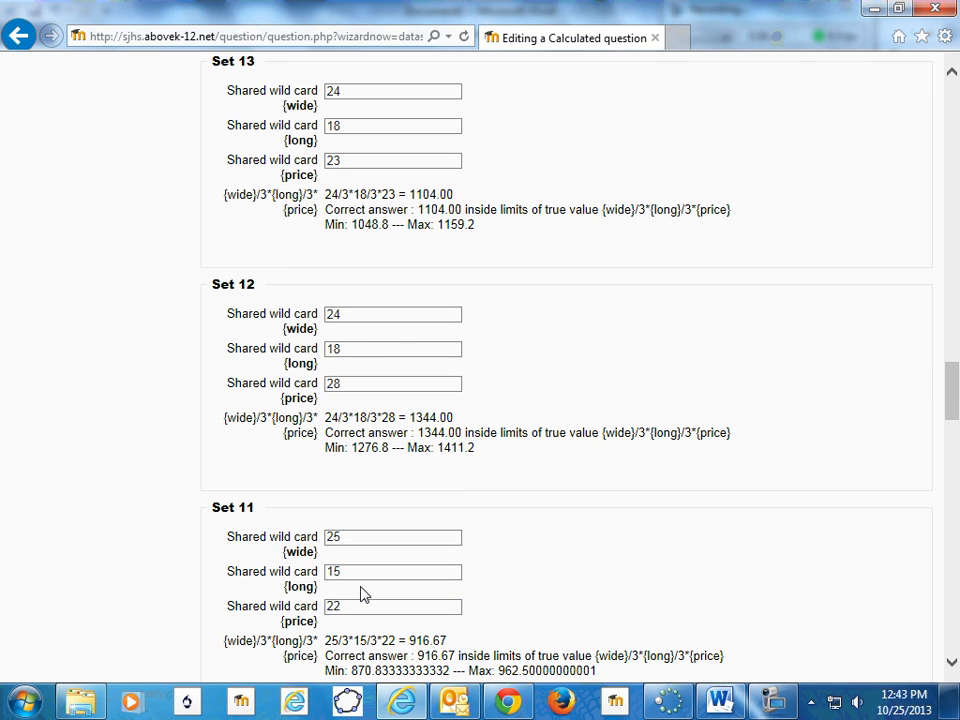
{"action": "scroll", "coordinate": [360, 595], "scroll_direction": "down", "scroll_amount": 3}
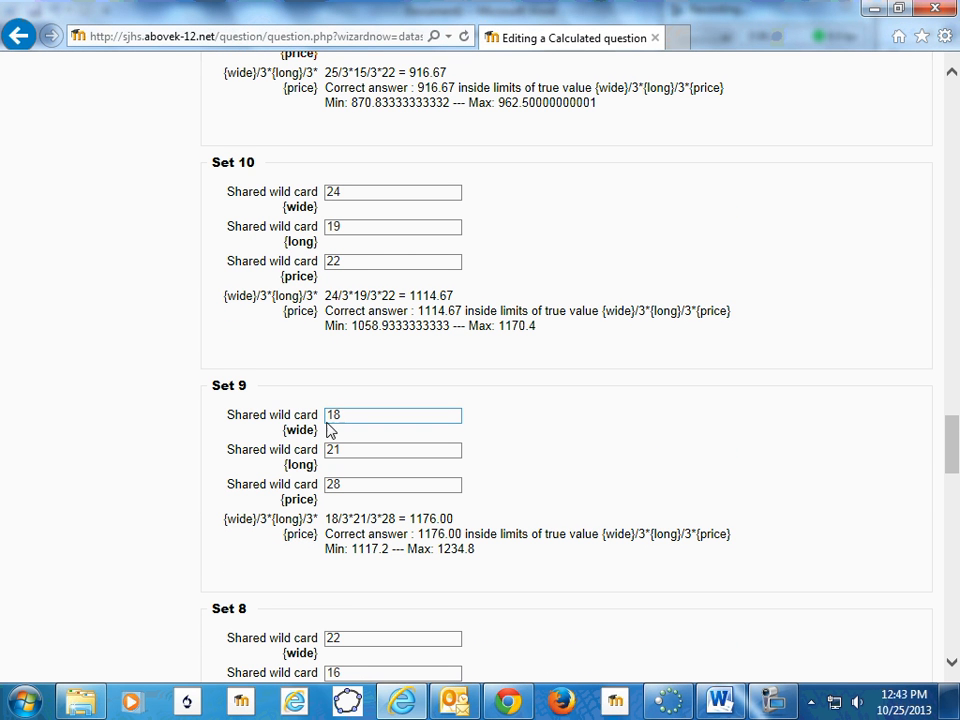
{"action": "scroll", "coordinate": [345, 560], "scroll_direction": "down", "scroll_amount": 12}
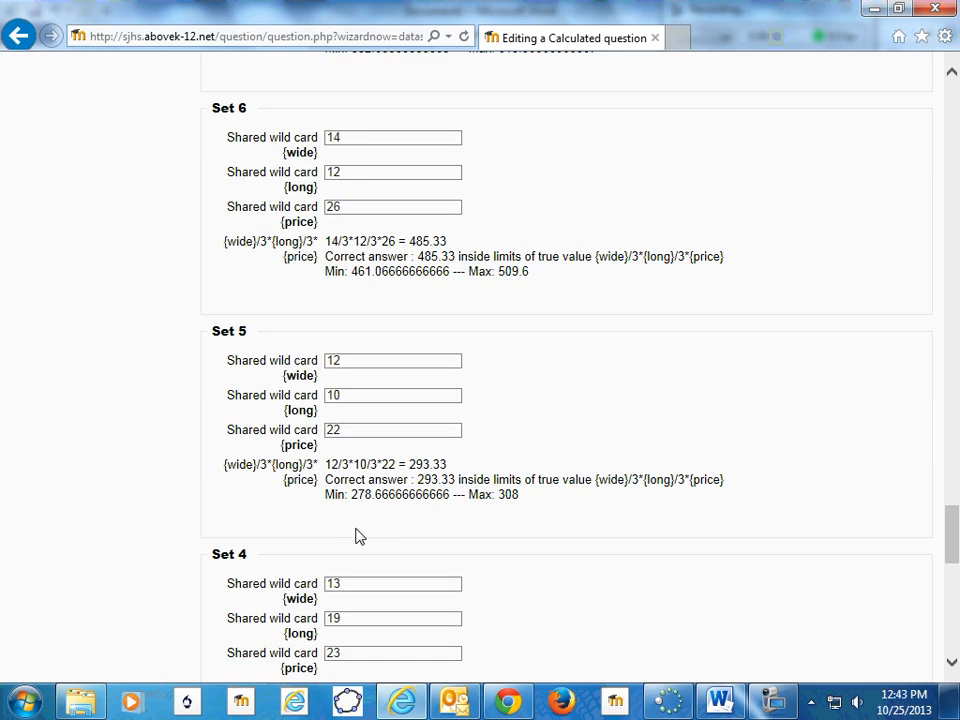
{"action": "scroll", "coordinate": [358, 539], "scroll_direction": "up", "scroll_amount": 15}
{"action": "scroll", "coordinate": [357, 534], "scroll_direction": "up", "scroll_amount": 20}
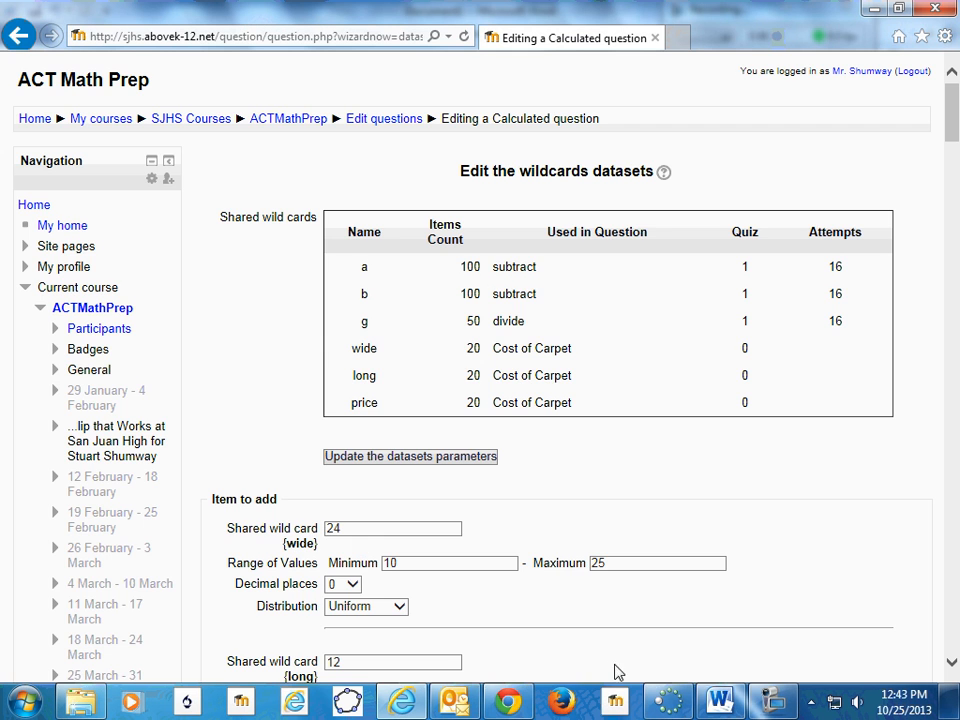
- Save the wild card dataset changes to return to the question bank
{"action": "scroll", "coordinate": [482, 579], "scroll_direction": "down", "scroll_amount": 8}
{"action": "scroll", "coordinate": [558, 461], "scroll_direction": "down", "scroll_amount": 20}
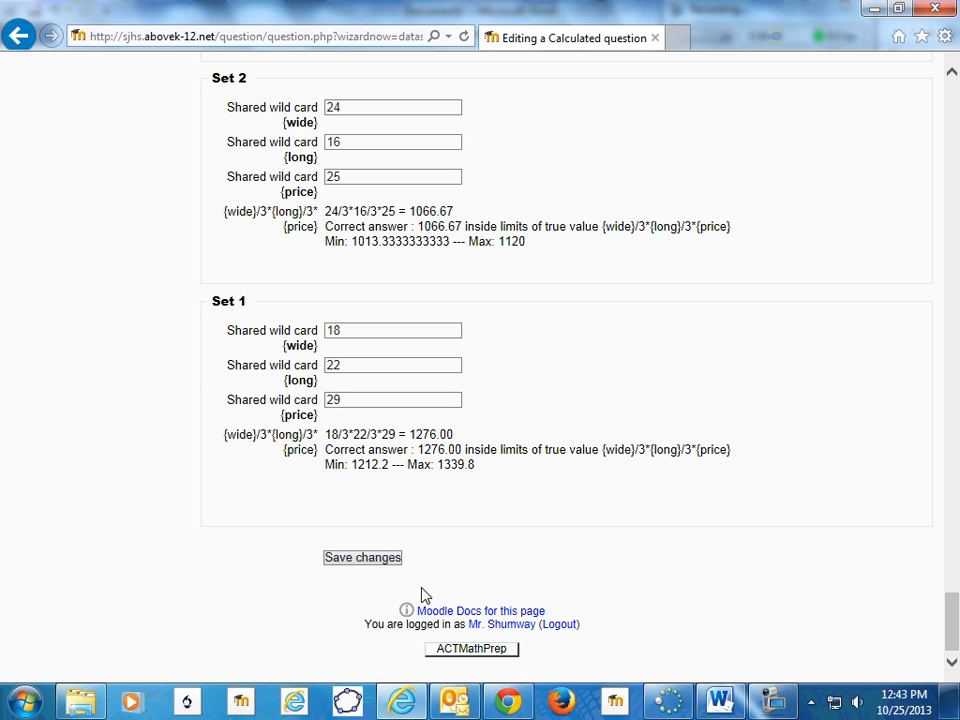
{"action": "left_click", "coordinate": [372, 561]}
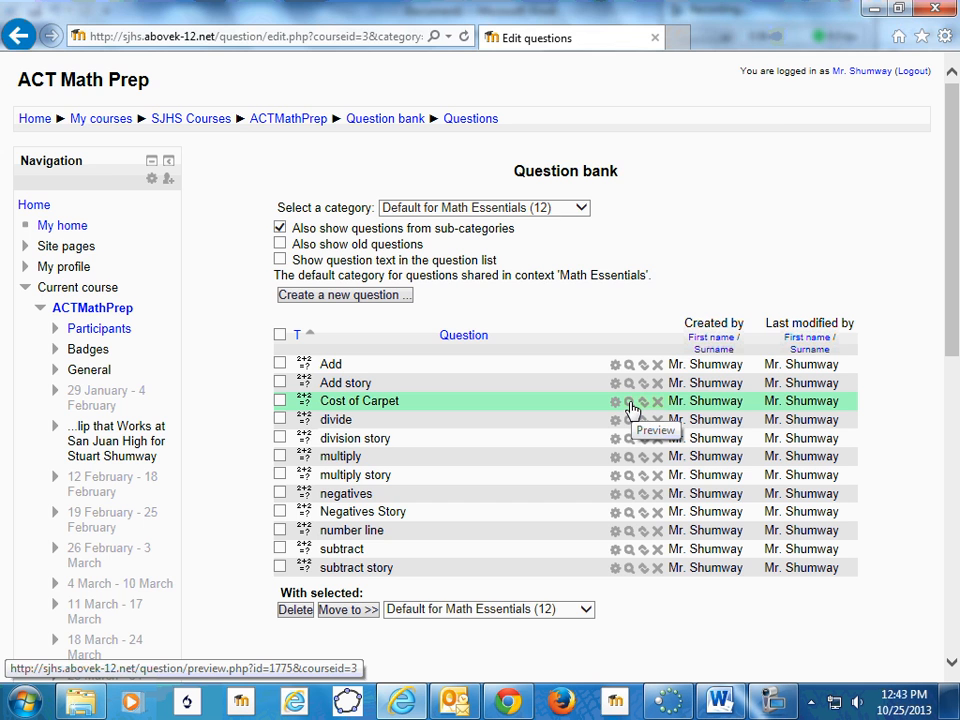
- Preview the Cost of Carpet question and check 900 as the answer
{"action": "left_click", "coordinate": [629, 401]}
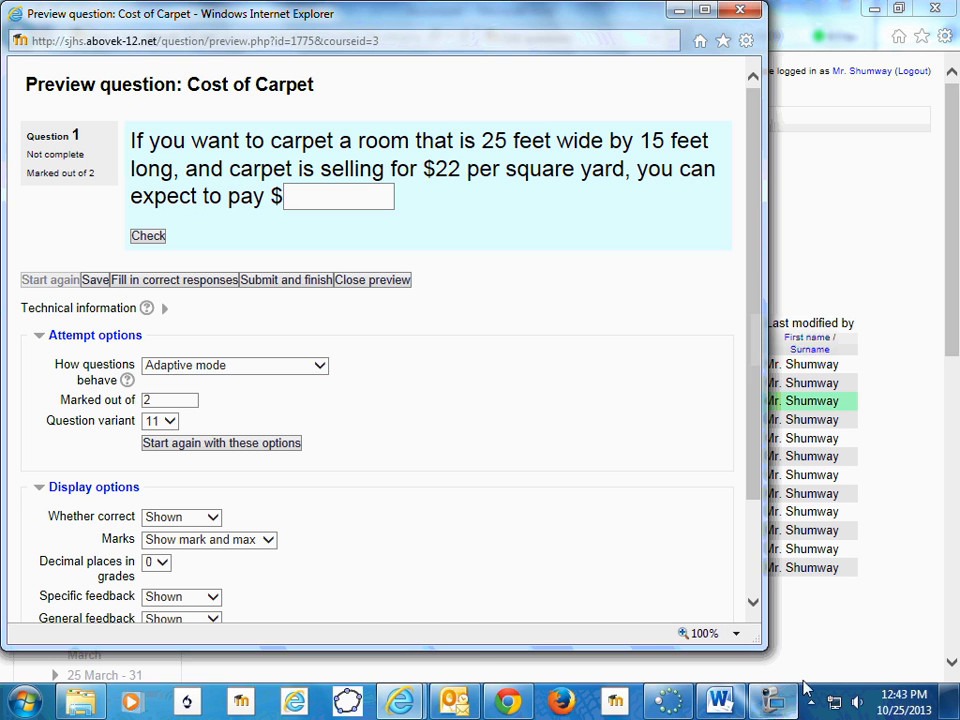
{"action": "left_click", "coordinate": [770, 698]}
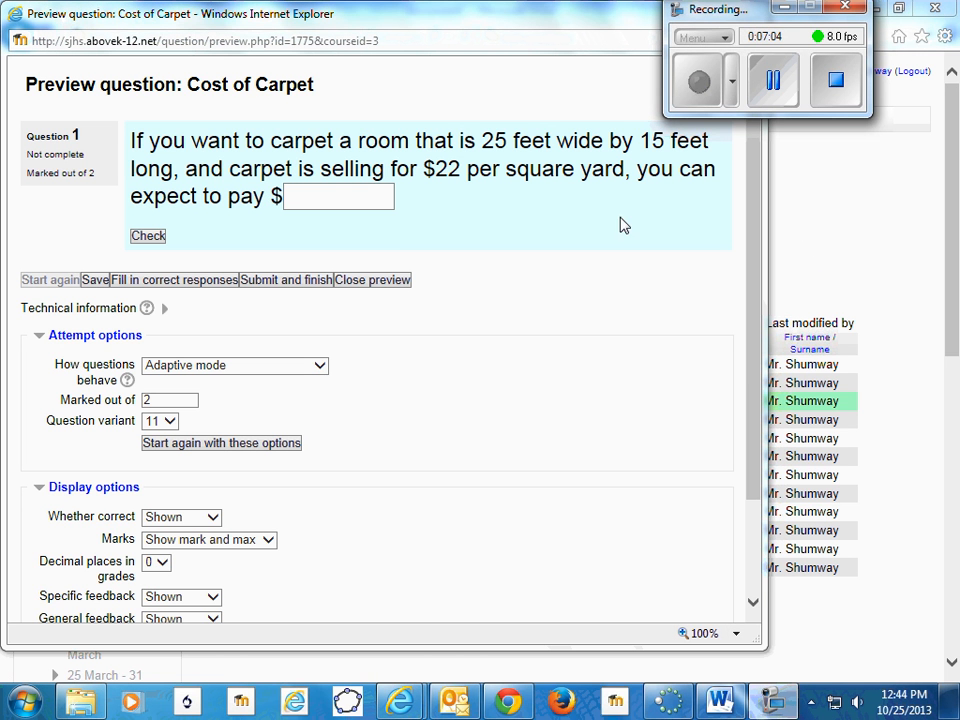
{"action": "left_click", "coordinate": [297, 197]}
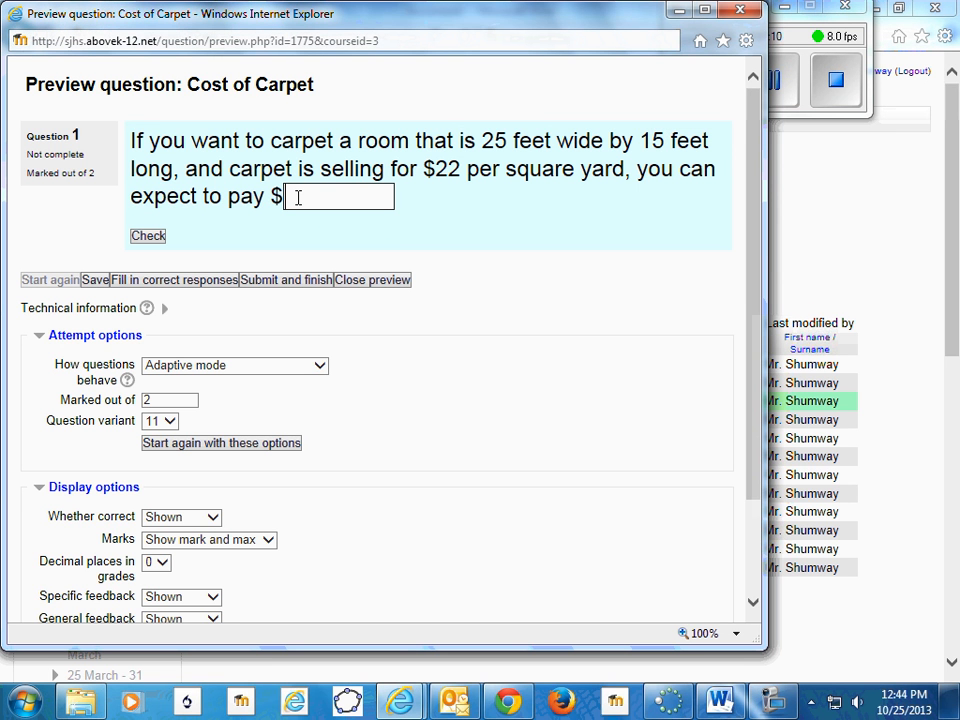
{"action": "type", "text": "900"}
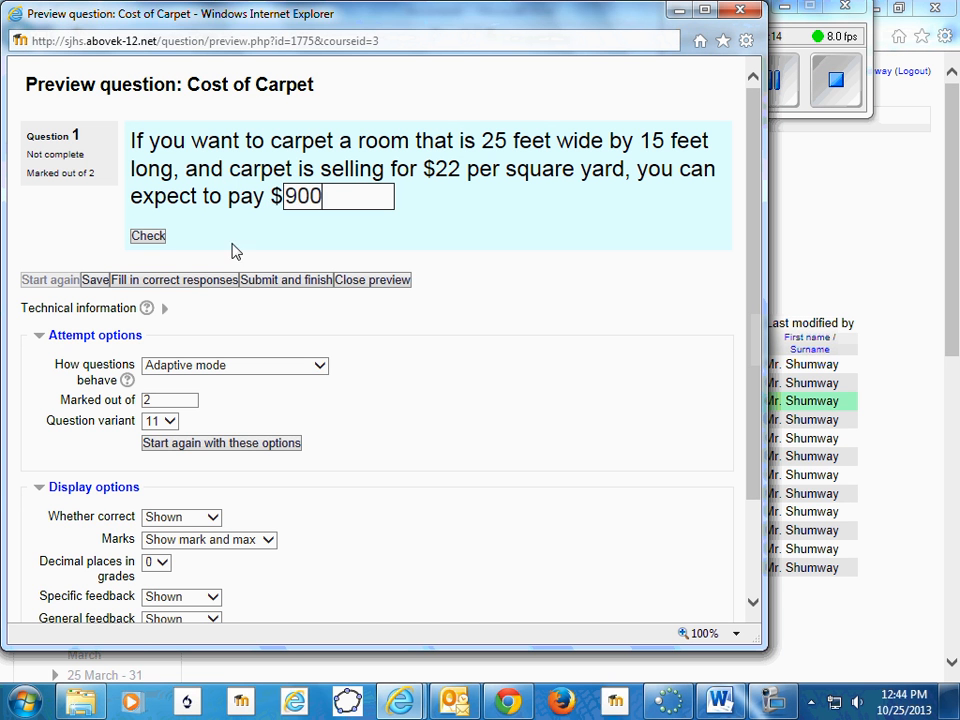
{"action": "left_click", "coordinate": [152, 237]}
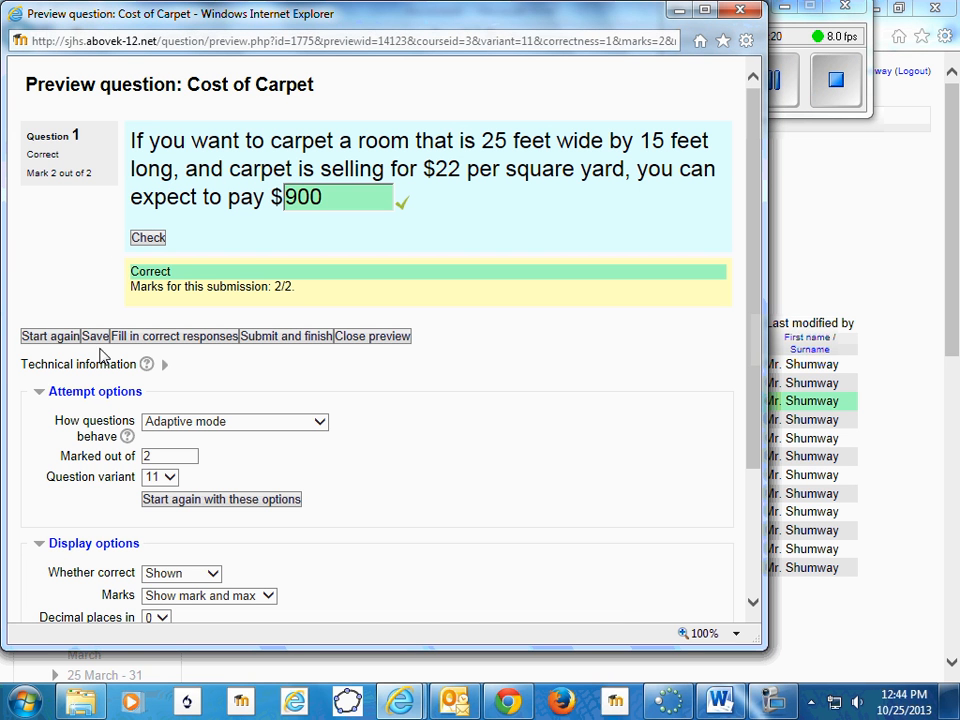
- Close the preview and open a fresh preview of the Cost of Carpet question
{"action": "left_click", "coordinate": [367, 342]}
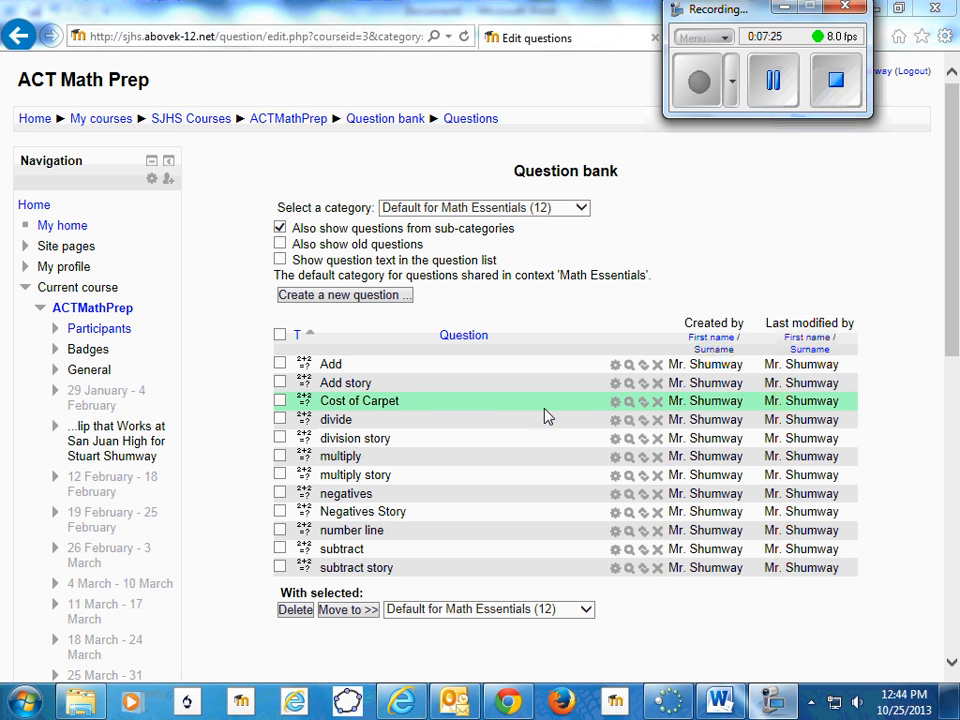
{"action": "left_click", "coordinate": [630, 402]}
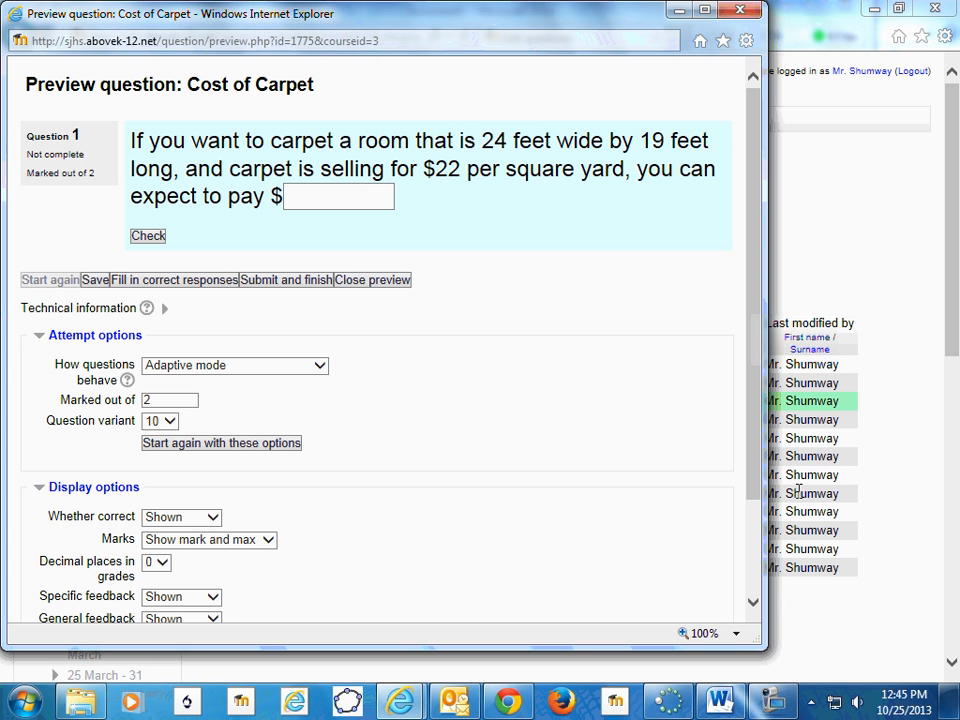
{"action": "left_click", "coordinate": [774, 701]}
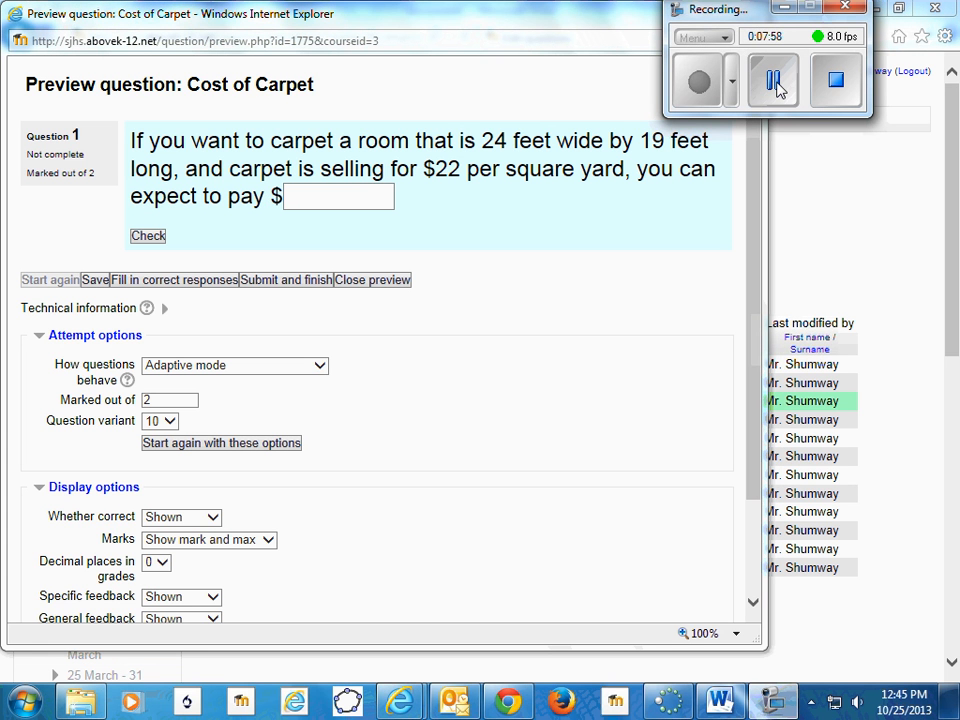